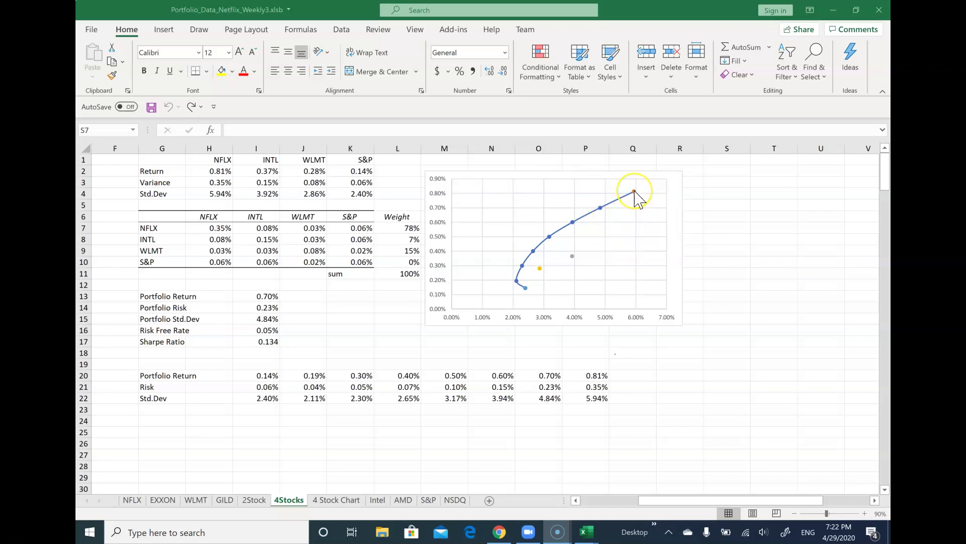
Select the single top NFLX point on the frontier chart.
mouse_move(636, 192)
left_click(635, 193)
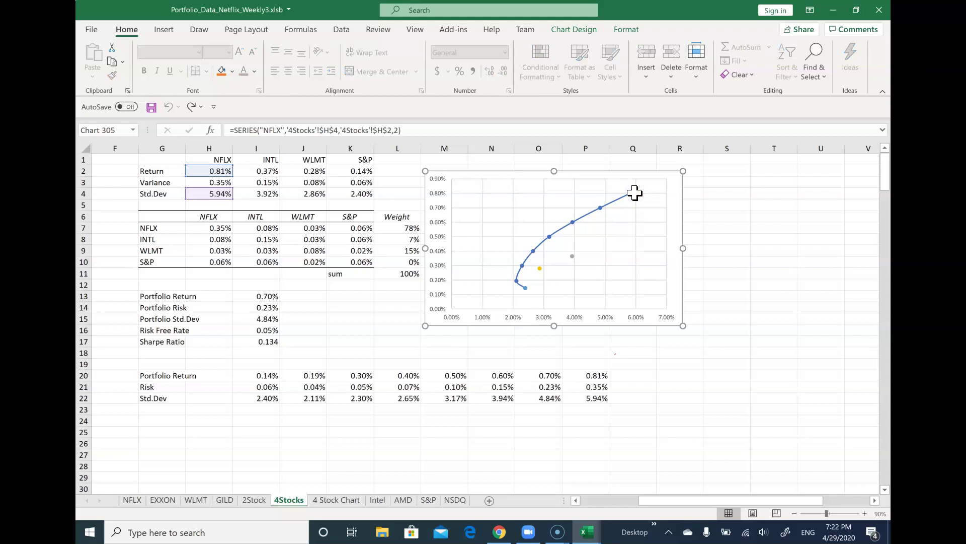
left_click(635, 193)
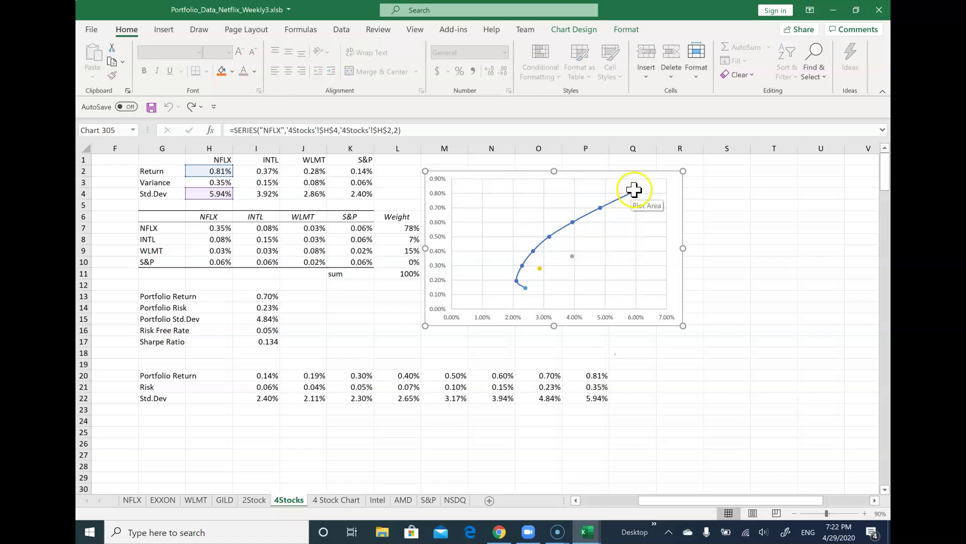
double_click(636, 192)
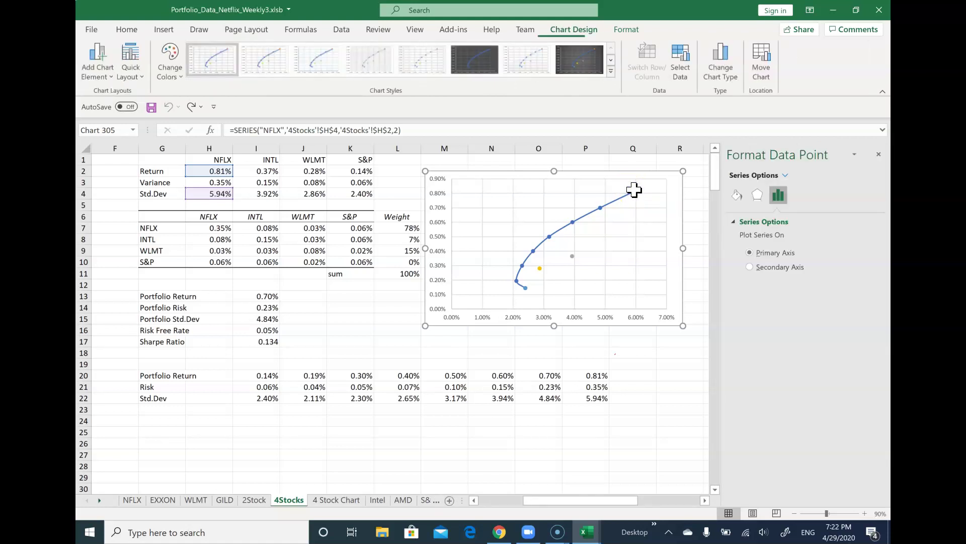
left_click(878, 155)
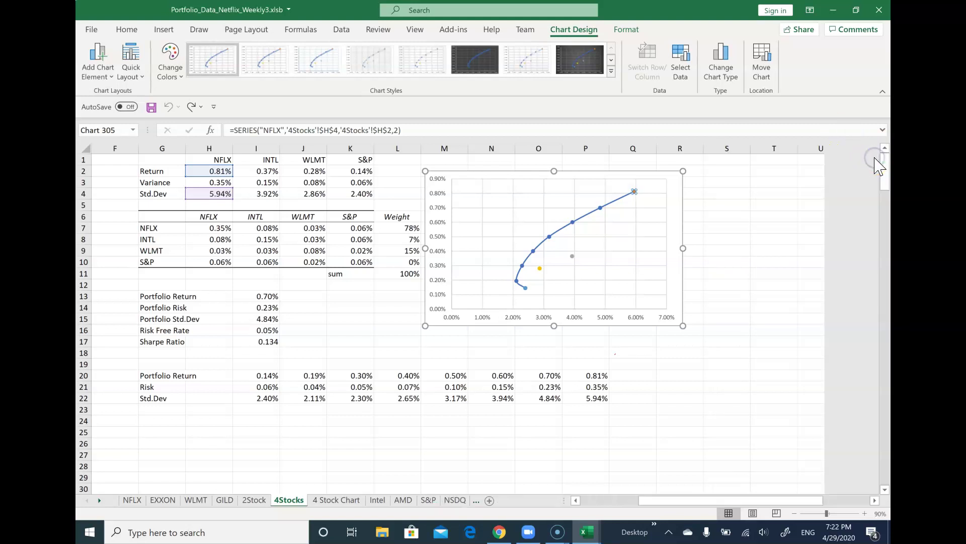
left_click(640, 279)
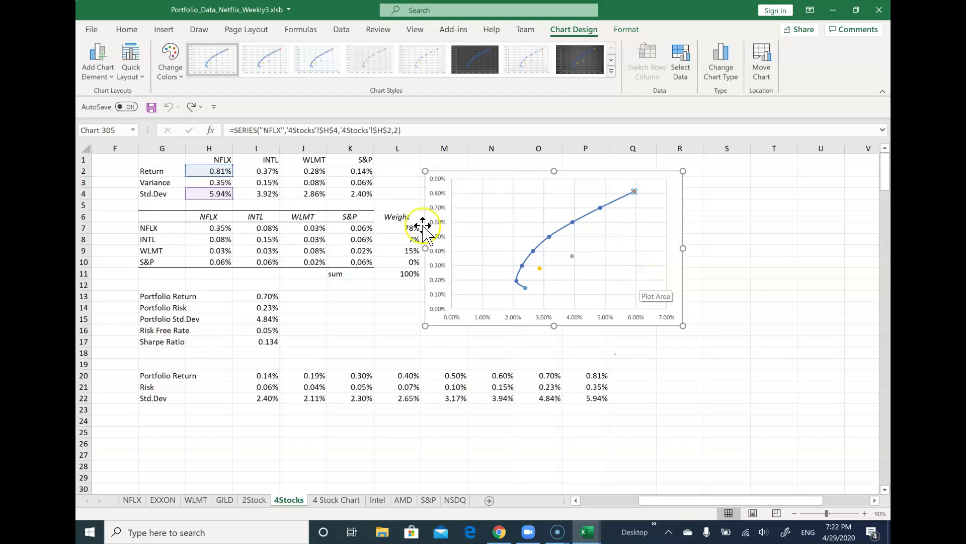
Add a data label to the NFLX point showing the series name only, without the 0.81% value.
left_click(93, 67)
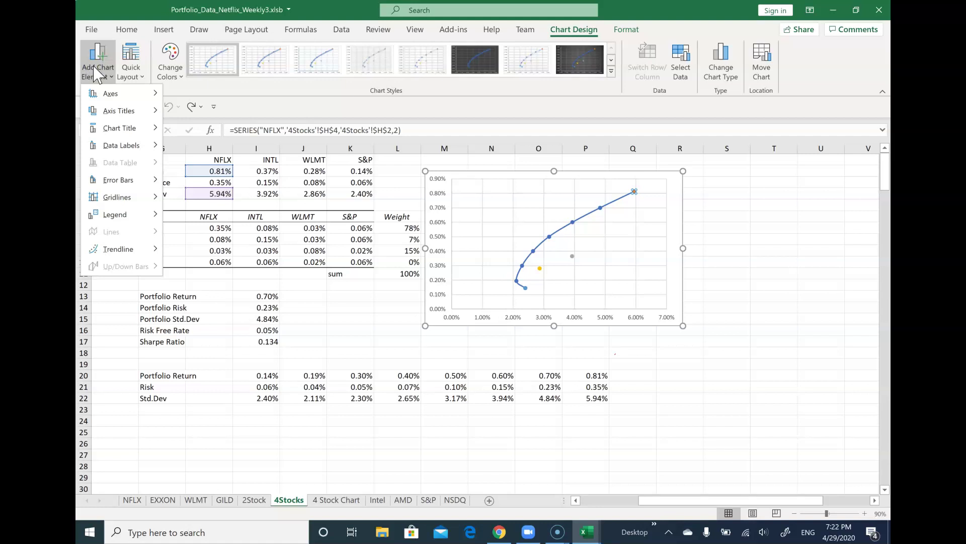
left_click(124, 145)
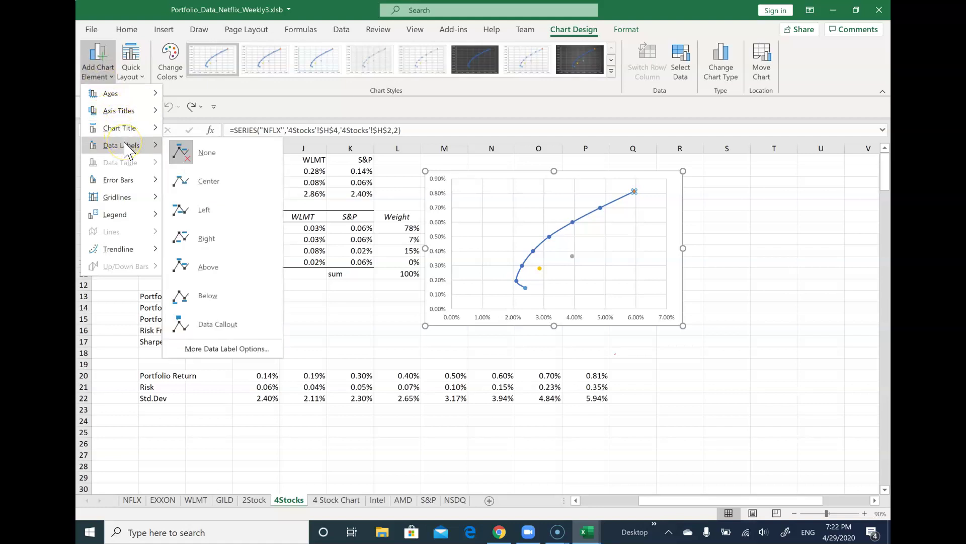
left_click(243, 351)
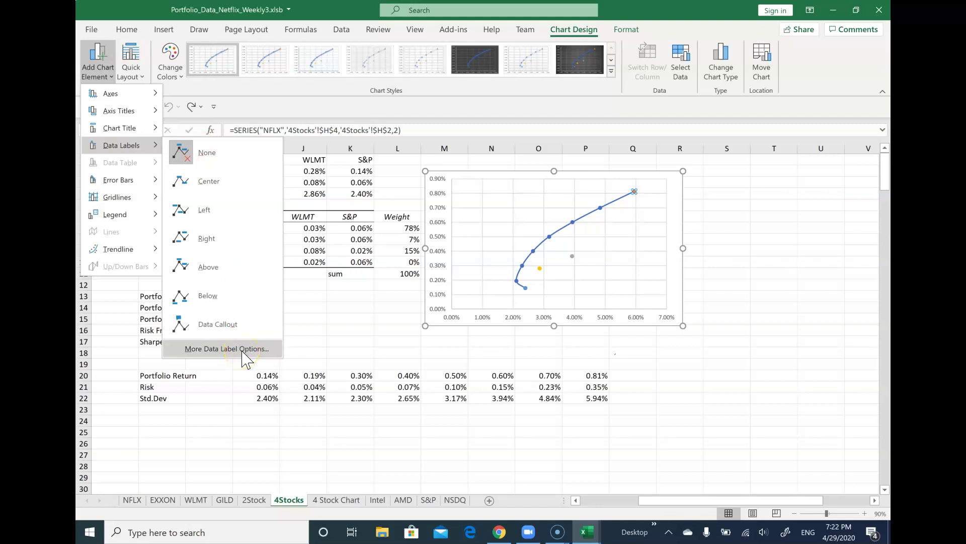
left_click(596, 340)
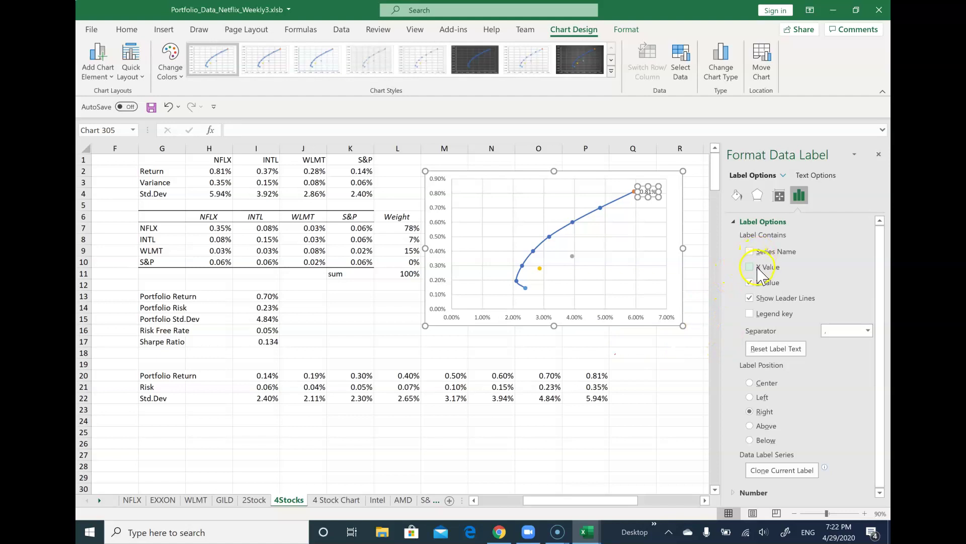
left_click(755, 252)
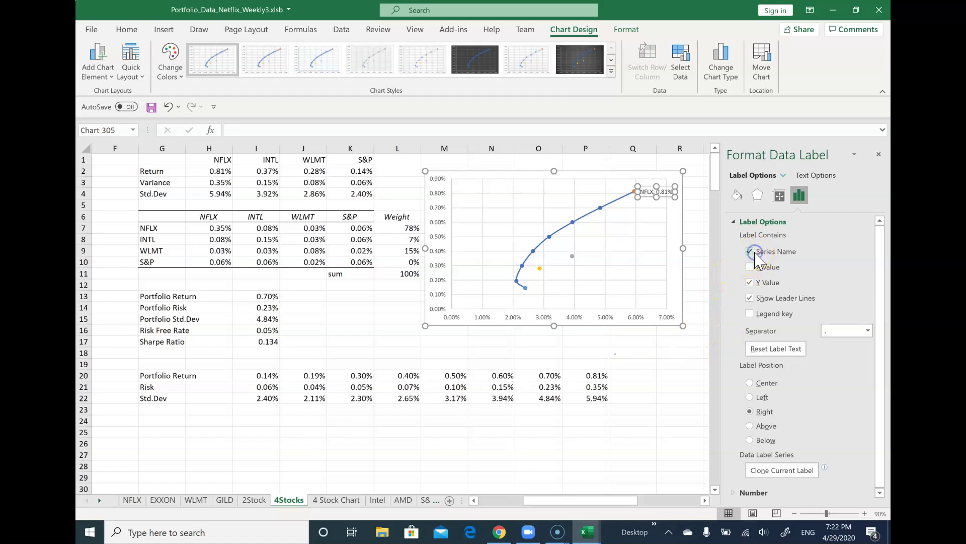
left_click(750, 282)
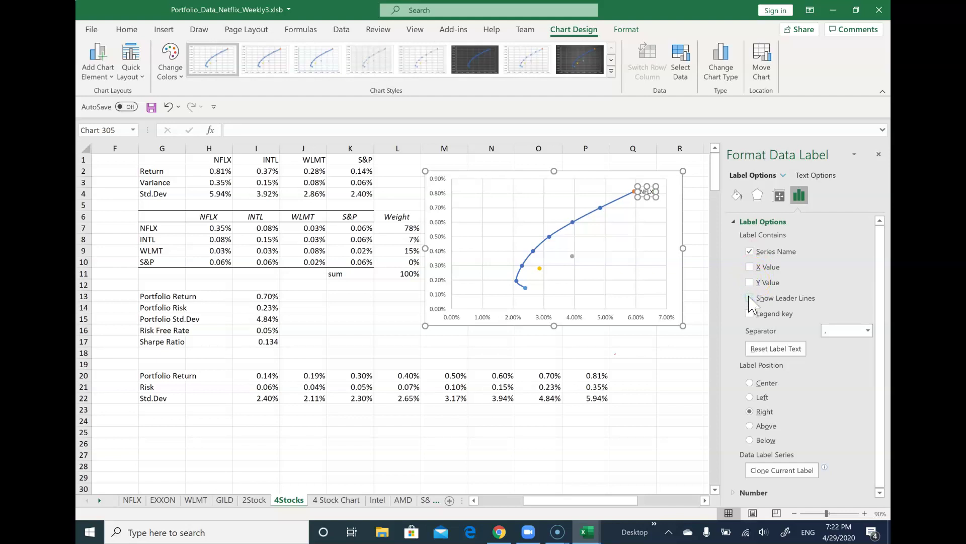
left_click(880, 155)
left_click(674, 282)
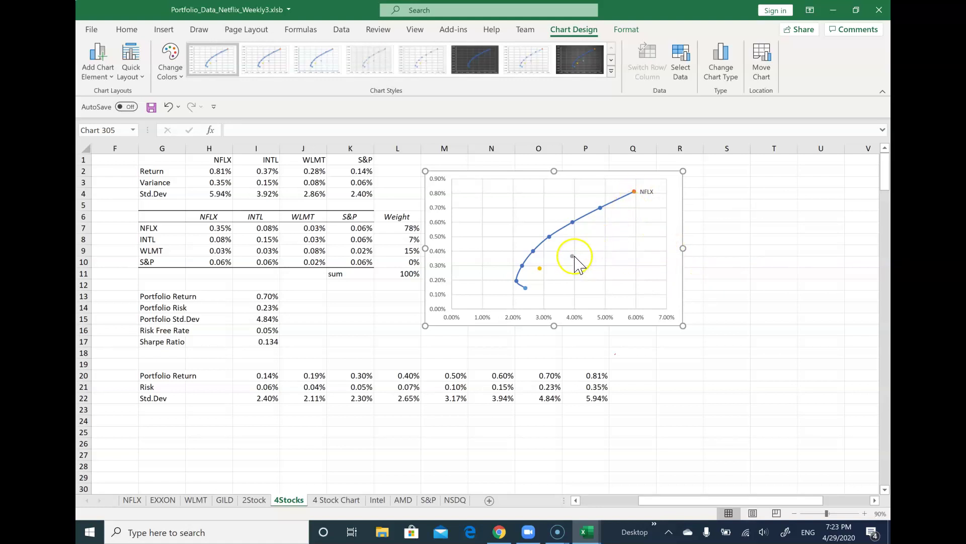
Label the grey INTL point with its name only, without value or leader lines.
left_click(574, 256)
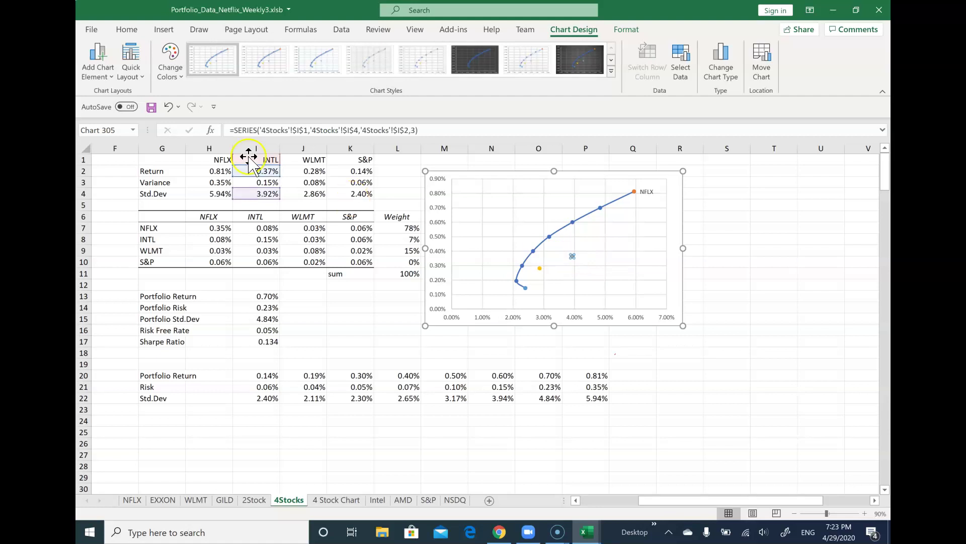
left_click(104, 70)
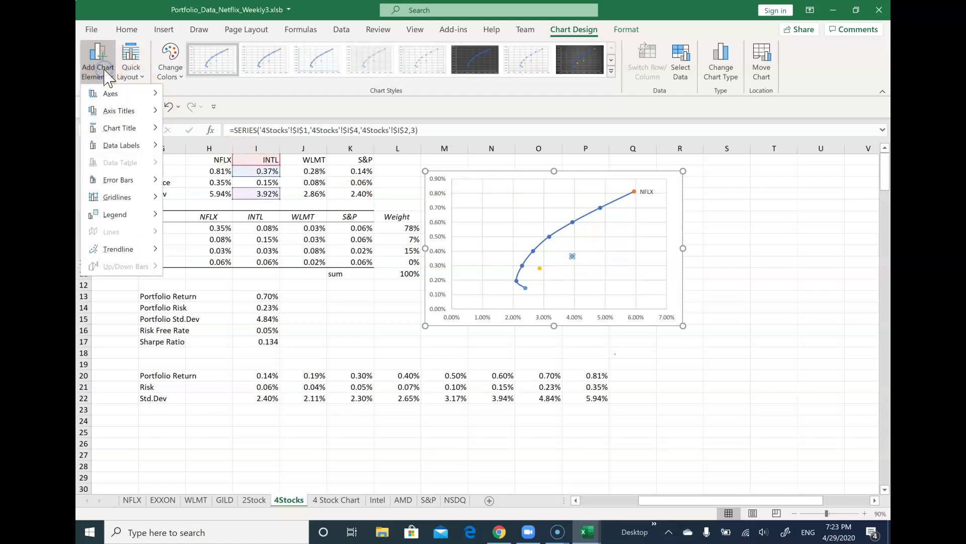
left_click(118, 143)
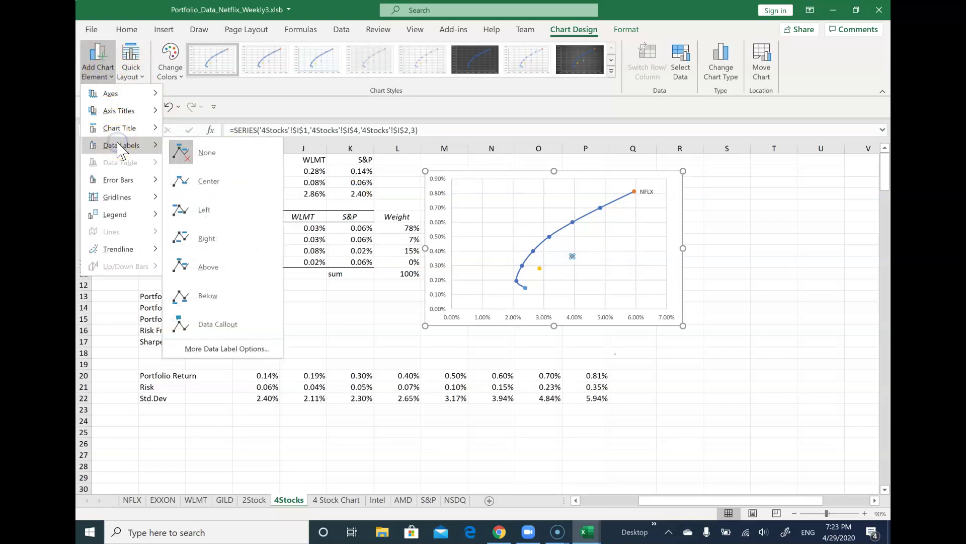
left_click(213, 351)
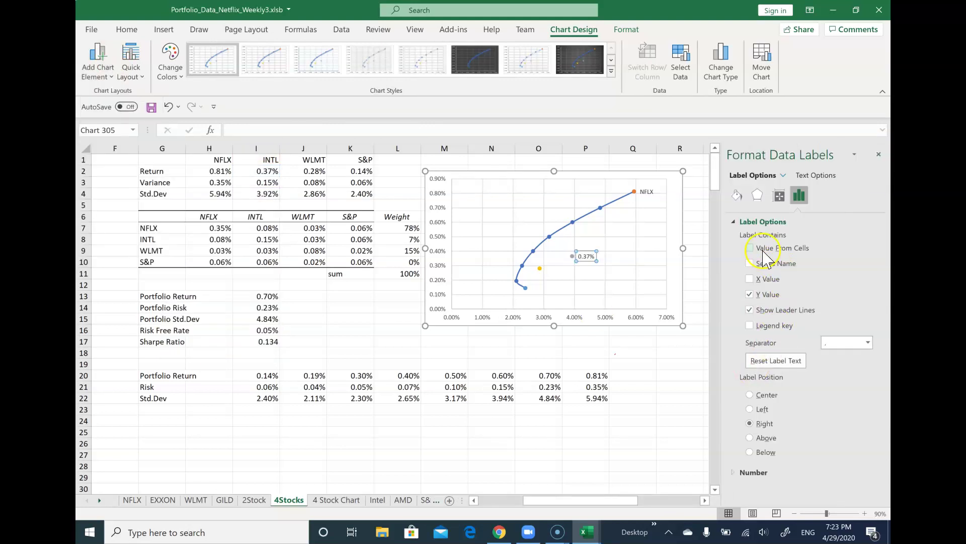
left_click(750, 294)
left_click(753, 311)
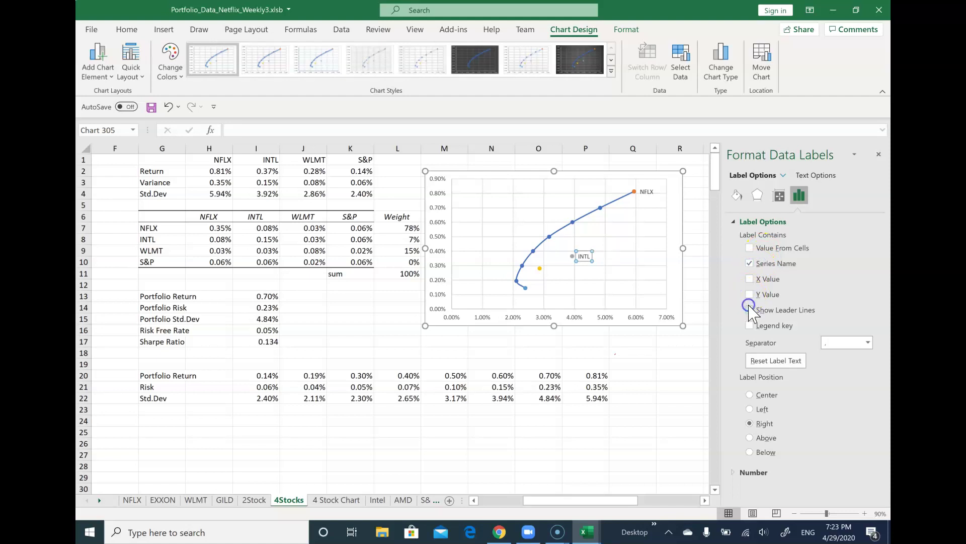
left_click(879, 155)
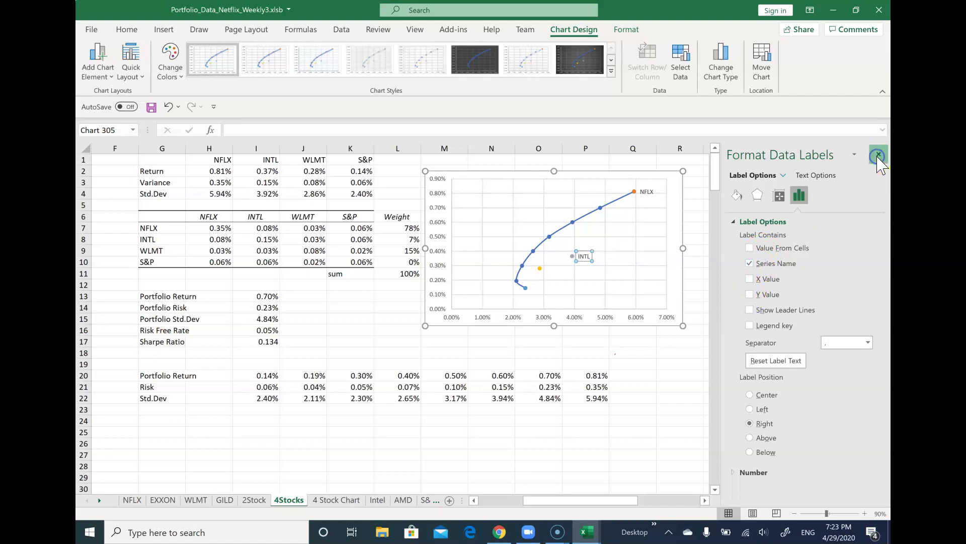
Label the yellow WLMT point with its name only, dropping values and leader lines.
left_click(540, 268)
left_click(95, 68)
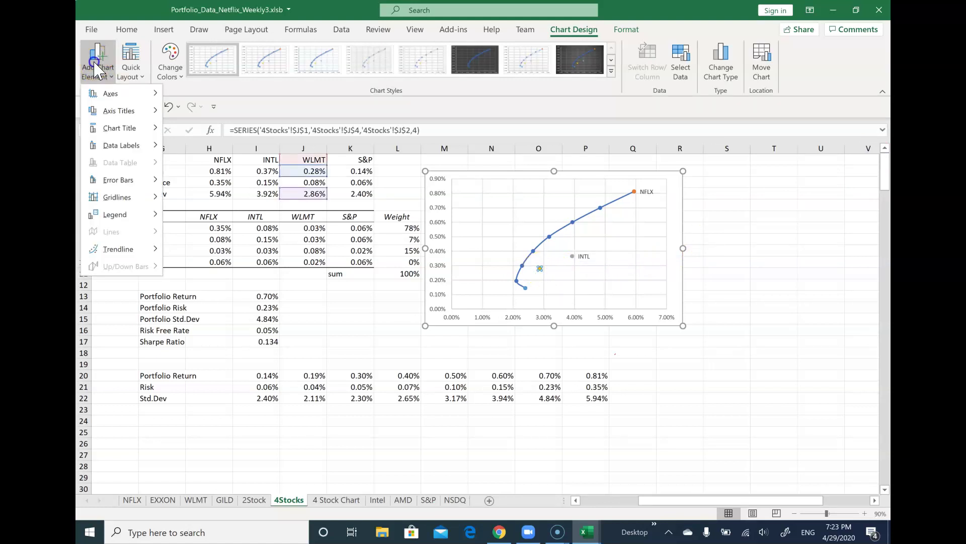
left_click(117, 145)
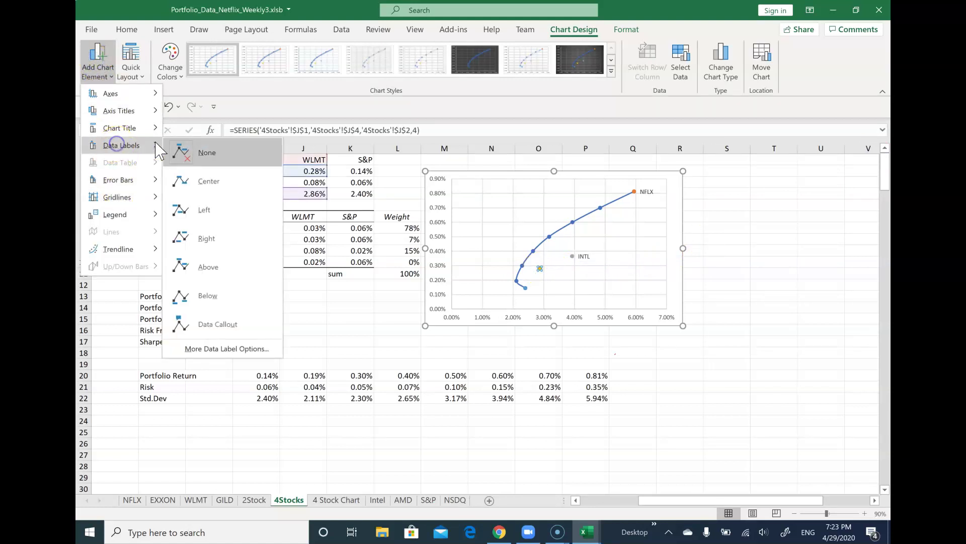
left_click(215, 348)
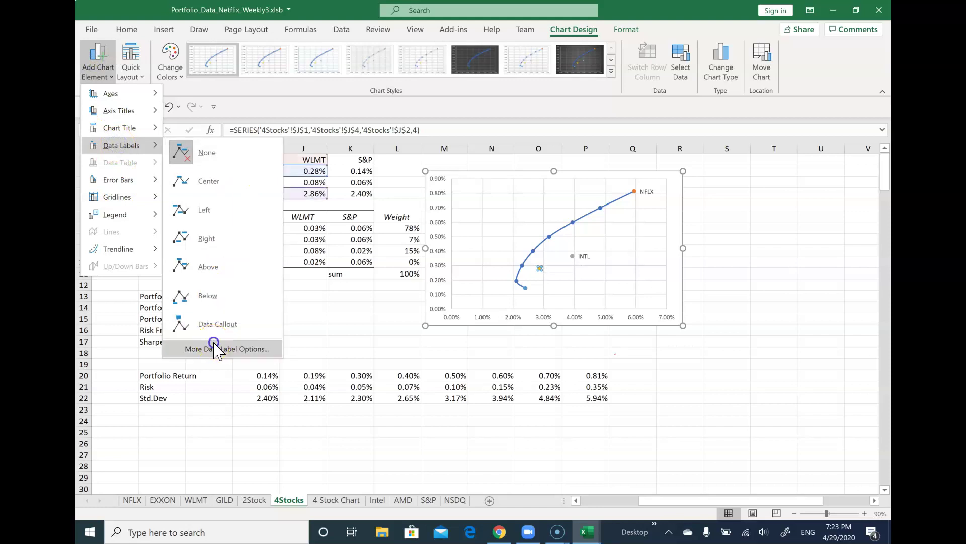
left_click(775, 277)
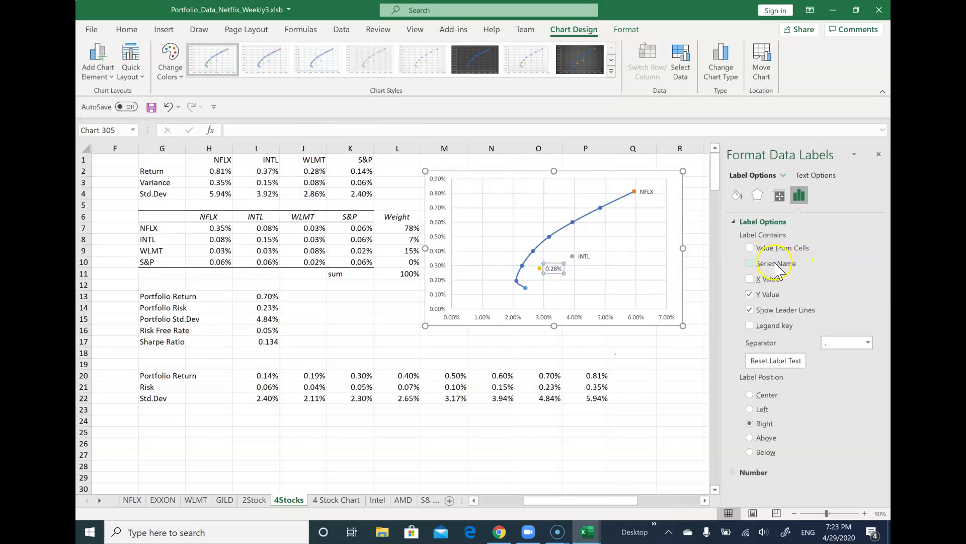
left_click(775, 264)
left_click(766, 295)
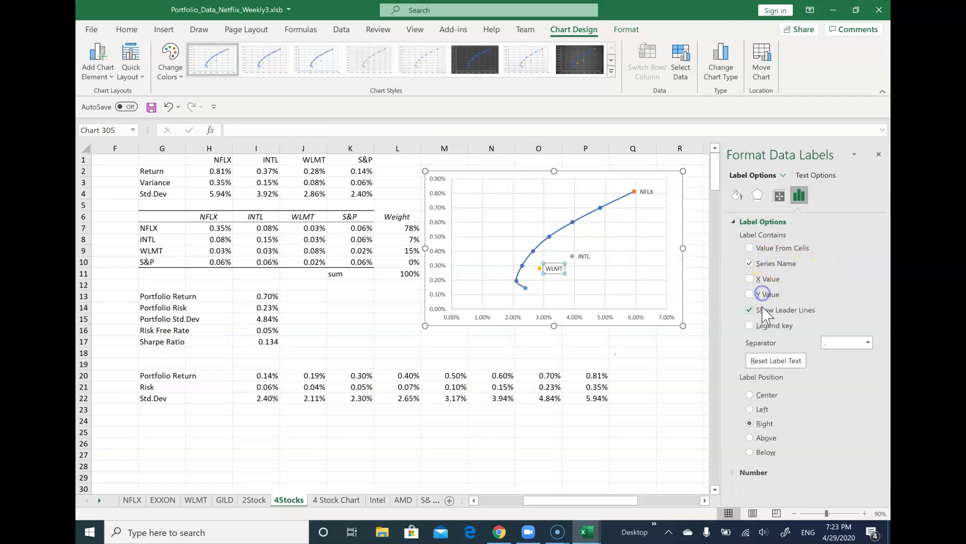
left_click(763, 308)
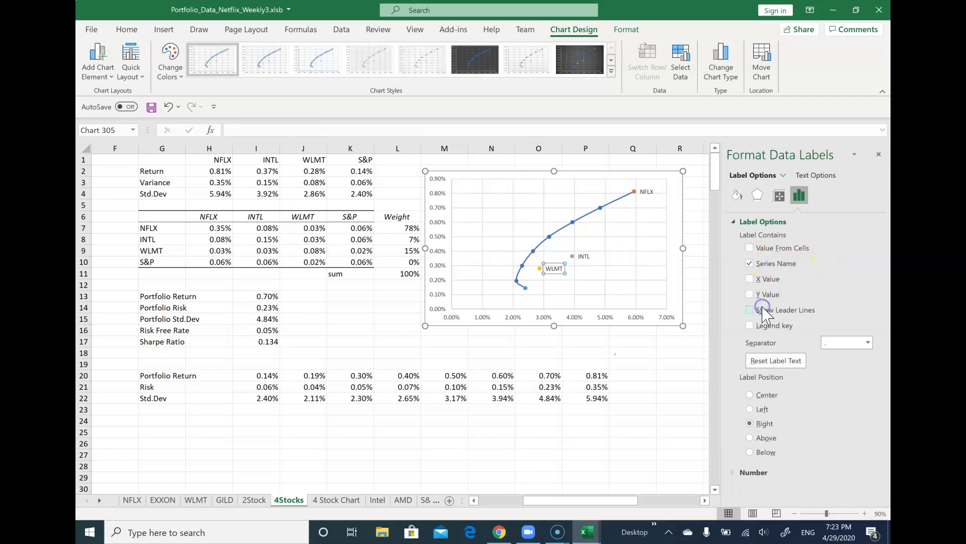
left_click(876, 156)
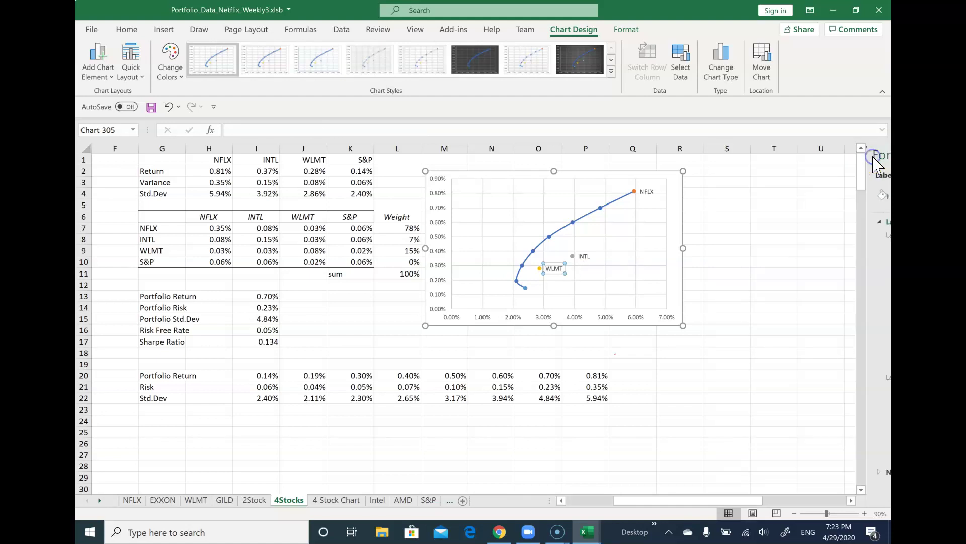
Give the S&P point an 'S&P' name label without return value or leader lines.
left_click(525, 289)
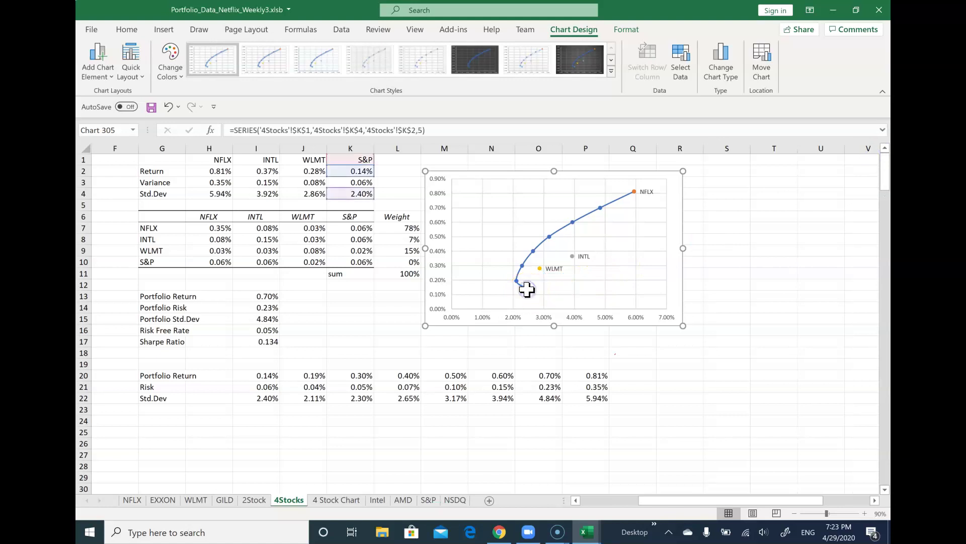
left_click(91, 68)
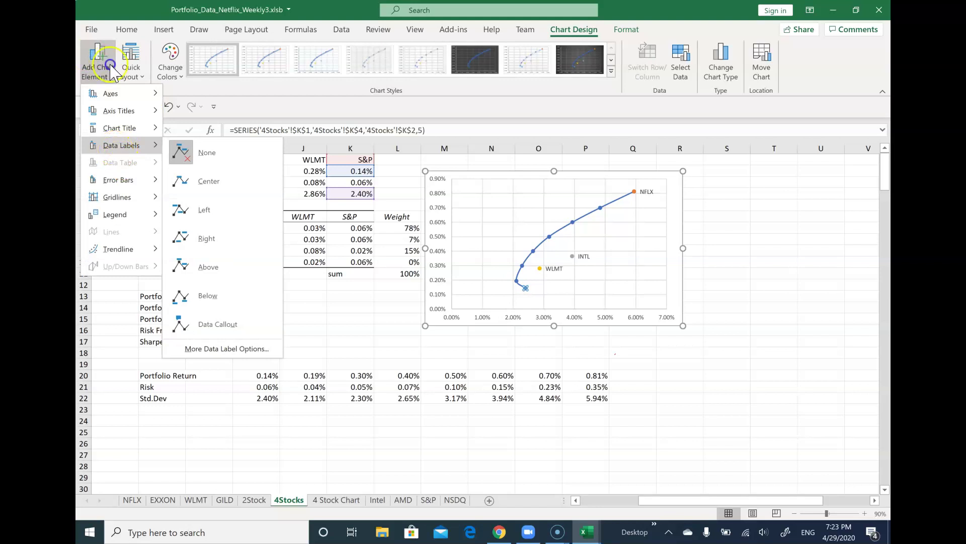
left_click(115, 146)
left_click(217, 348)
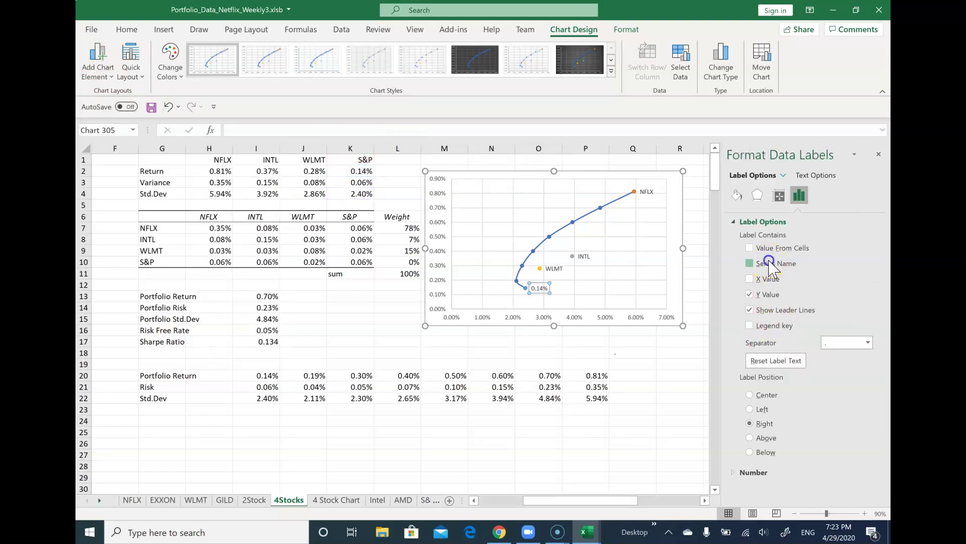
left_click(769, 265)
left_click(769, 294)
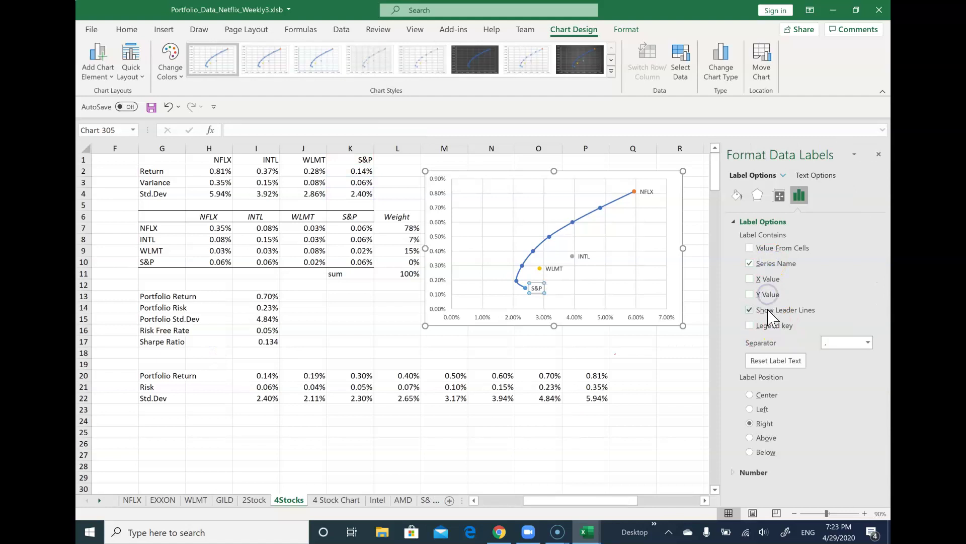
left_click(749, 309)
left_click(879, 155)
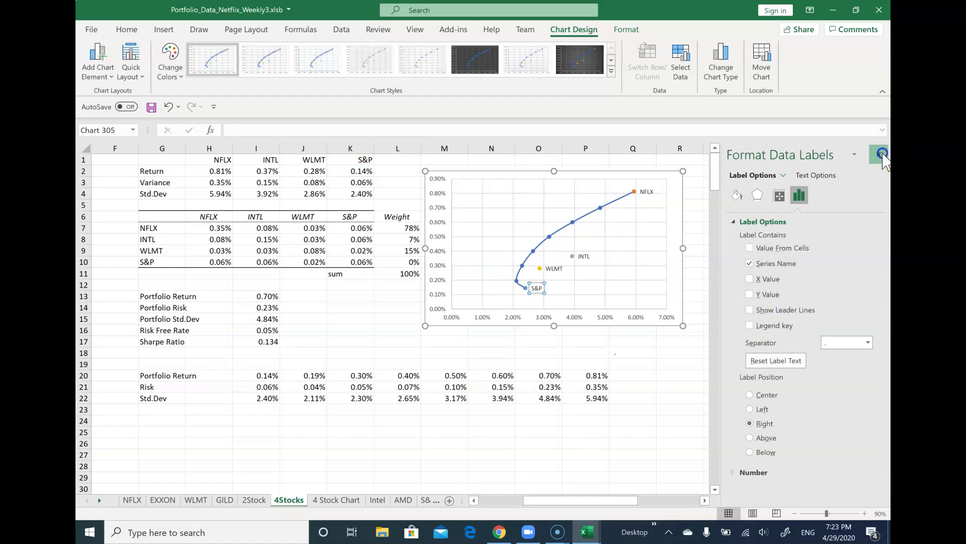
left_click(675, 297)
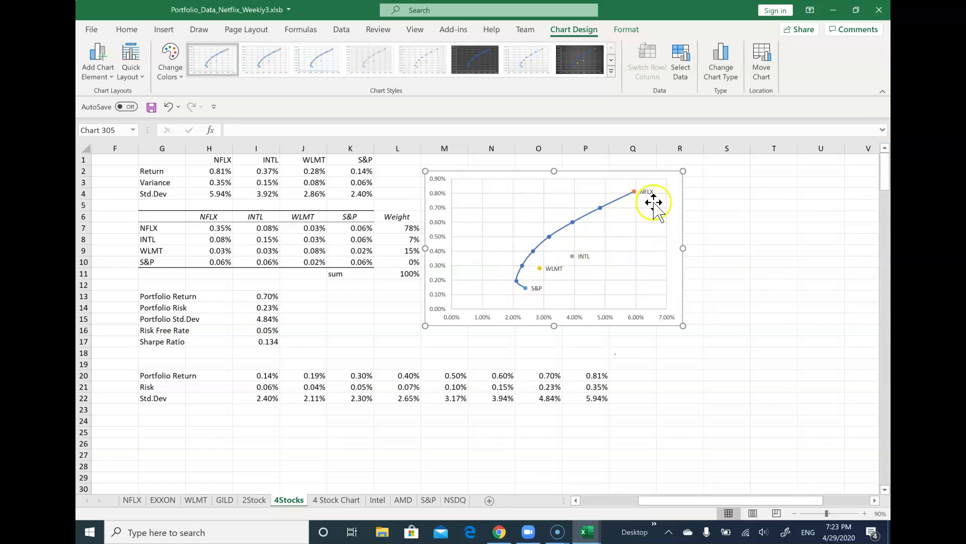
left_click(502, 302)
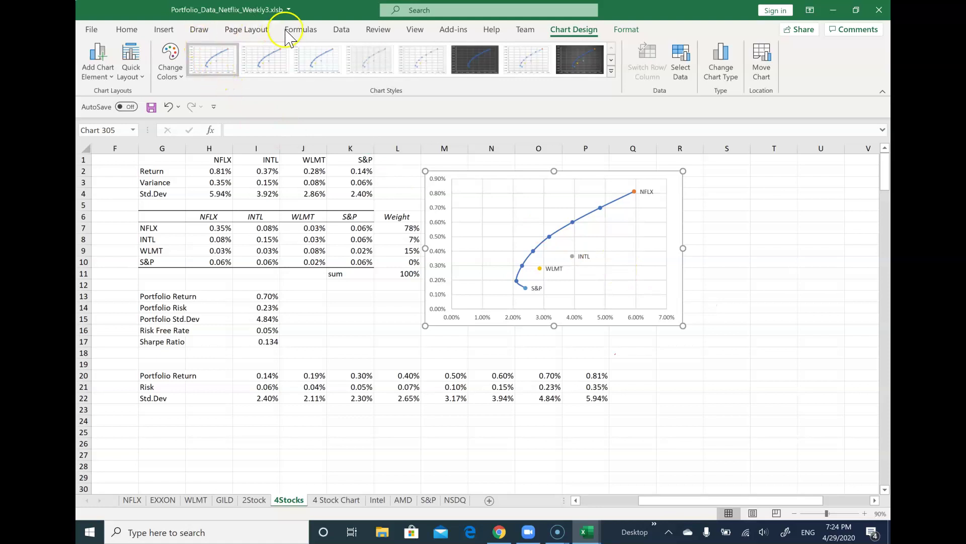
Switch to the Data tab where the Solver add-in is available.
left_click(341, 31)
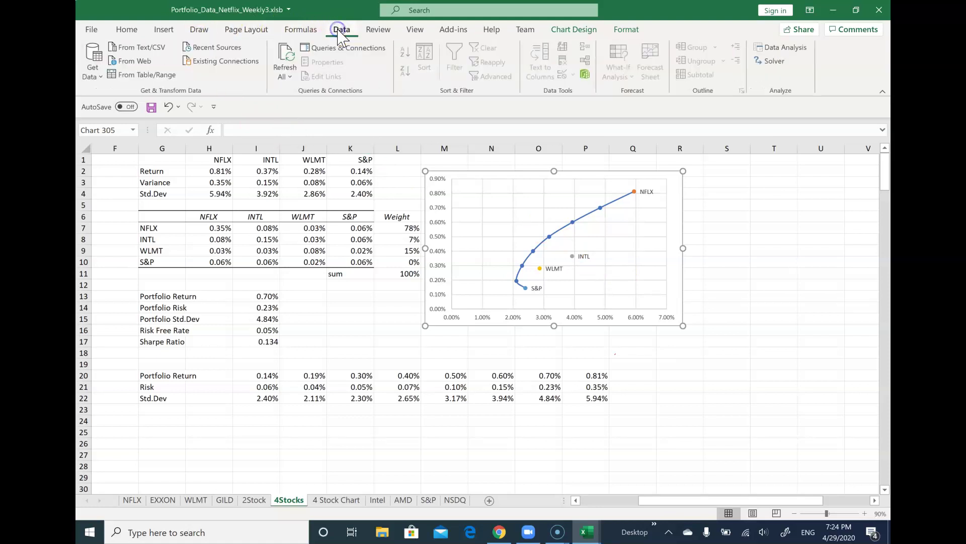
Open Solver Parameters, set to maximise $I$17 by changing $L$7:$L$10.
left_click(789, 64)
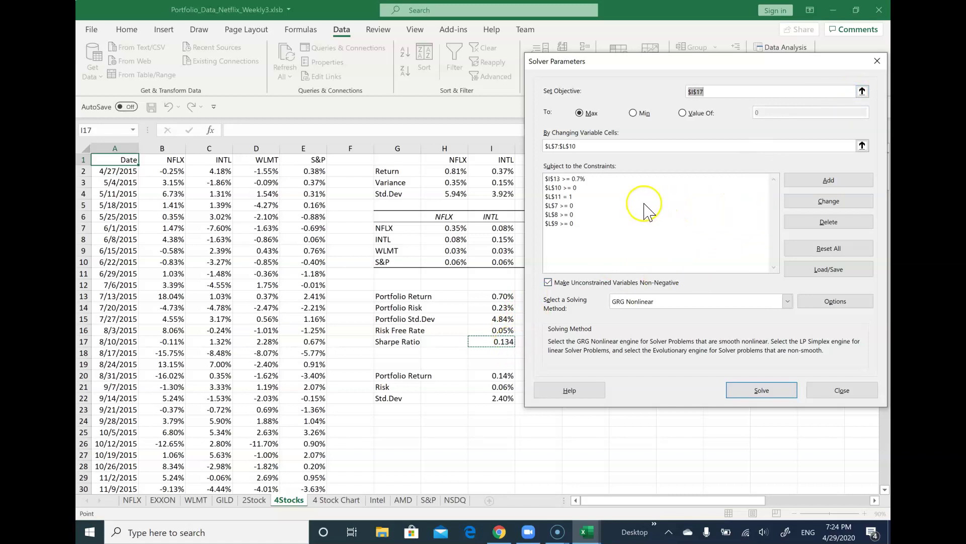
Delete the $I$13 >= 0.7% constraint and solve for the maximum Sharpe ratio.
left_click(578, 180)
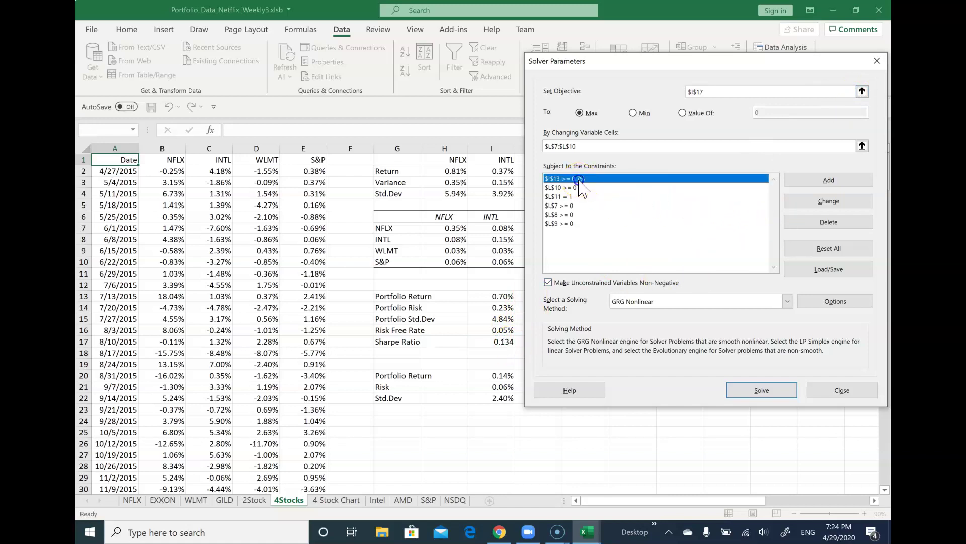
left_click(803, 231)
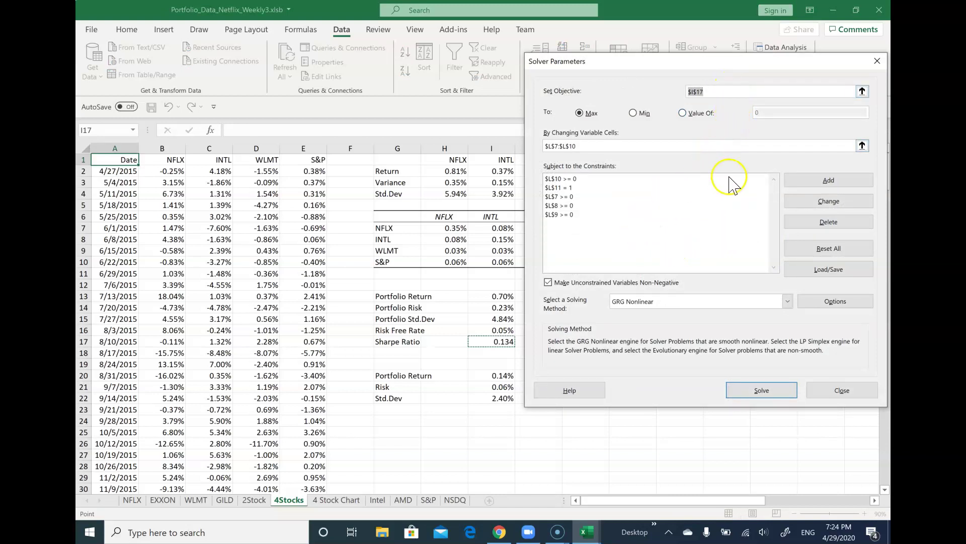
left_click(710, 237)
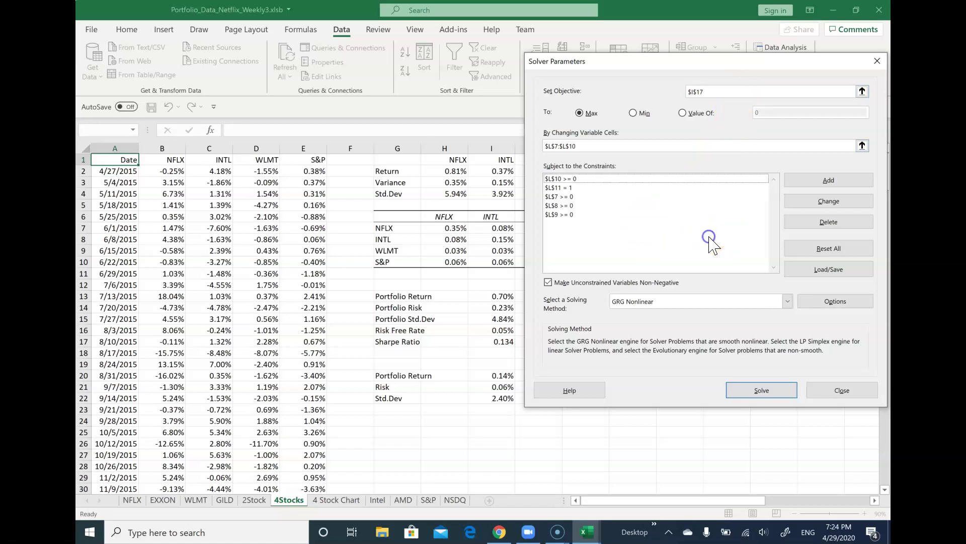
left_click(758, 390)
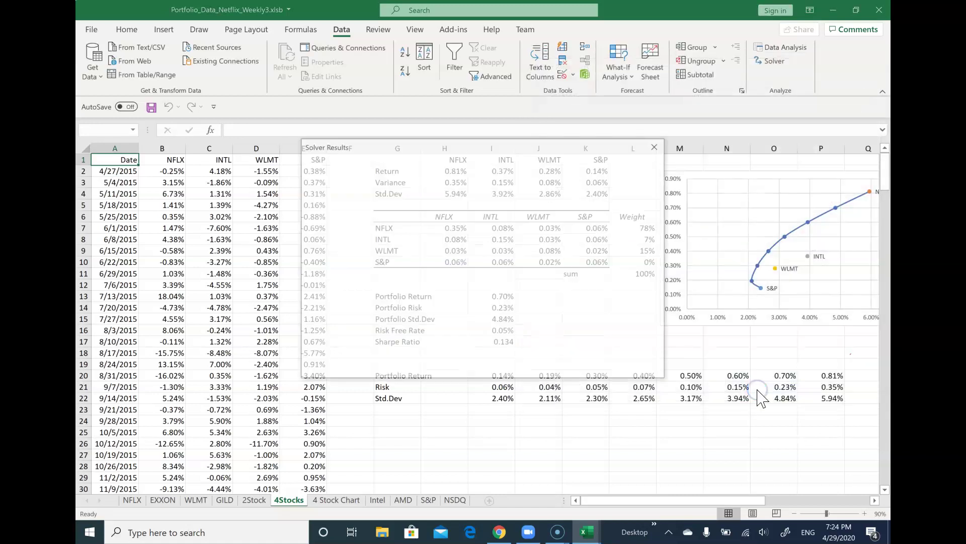
Keep Solver's solution and check weights 42%, 17%, 41%, 0% and Sharpe ratio 0.142 in I17.
left_click(333, 292)
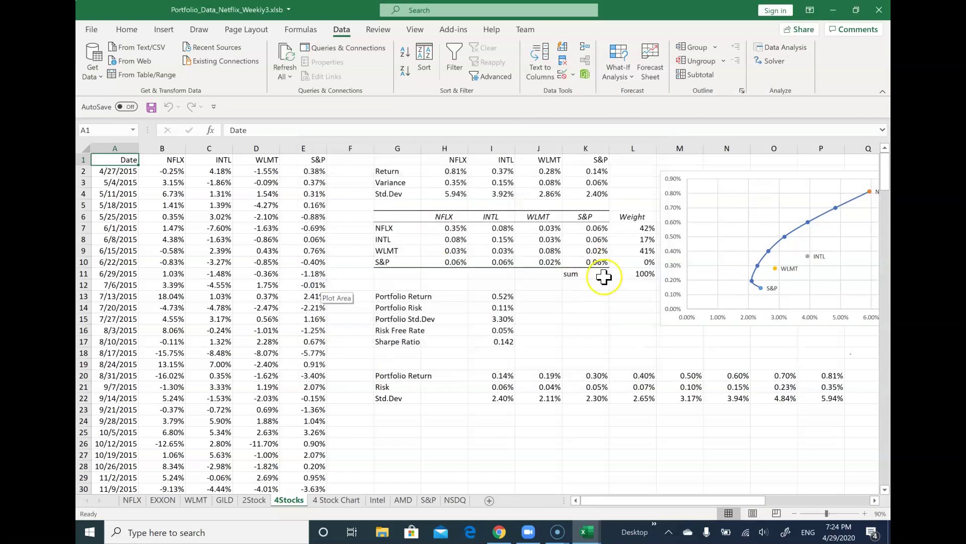
left_click(638, 227)
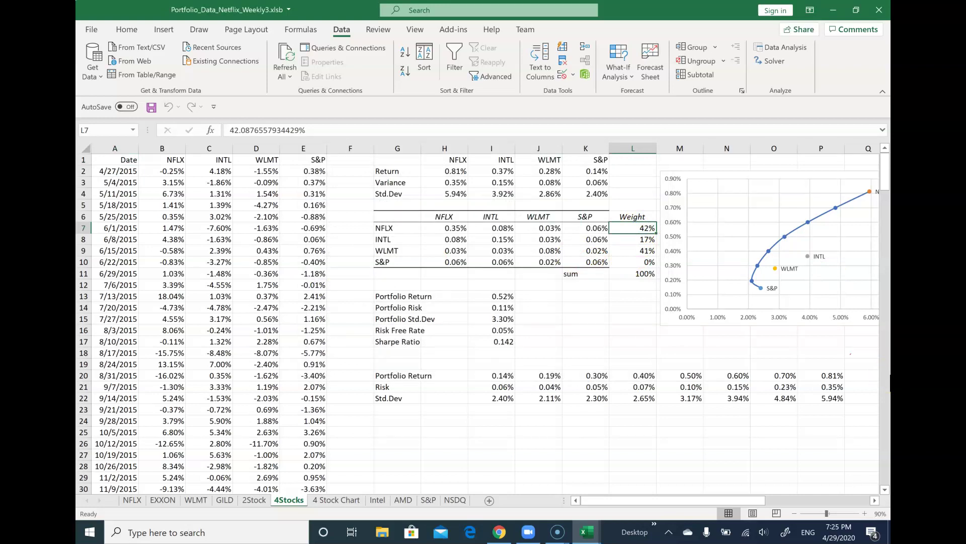
left_click(634, 239)
left_click(633, 251)
left_click(633, 262)
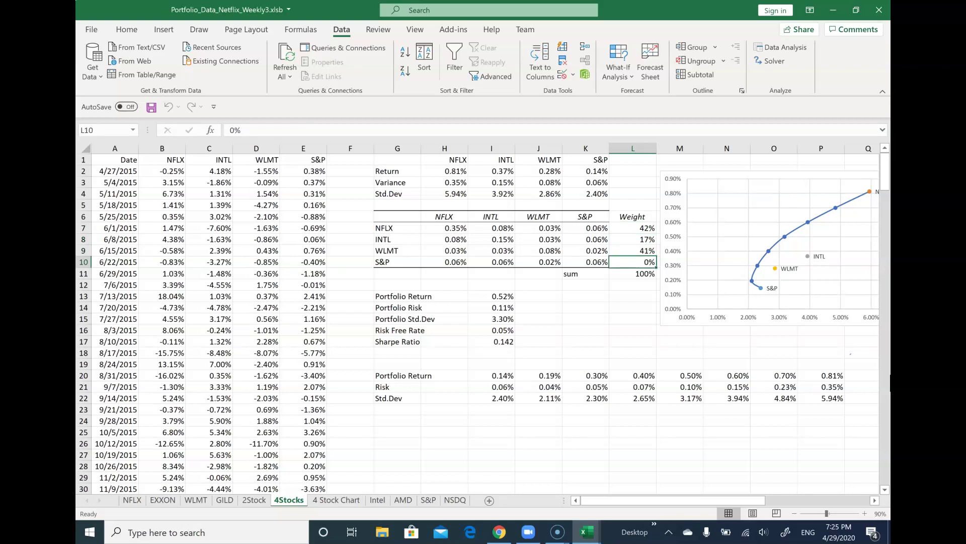
left_click(634, 273)
left_click(634, 284)
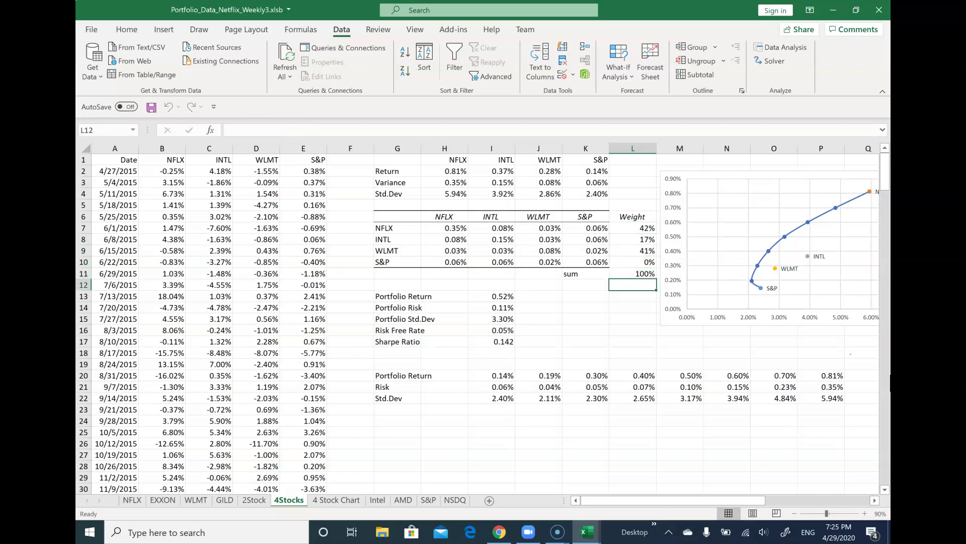
left_click(483, 343)
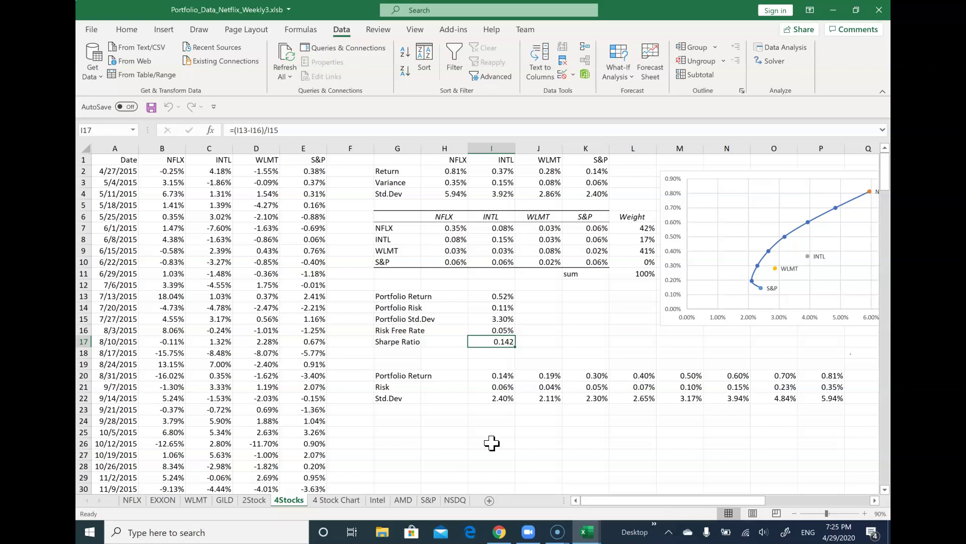
Enter the row label 'Std.Dev of BL' in G23, then select I23.
left_click(403, 419)
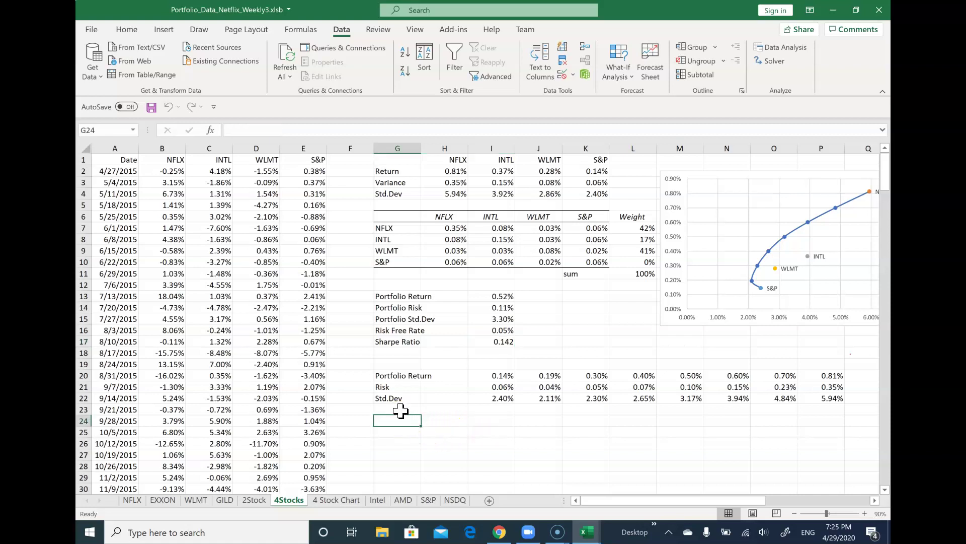
left_click(400, 409)
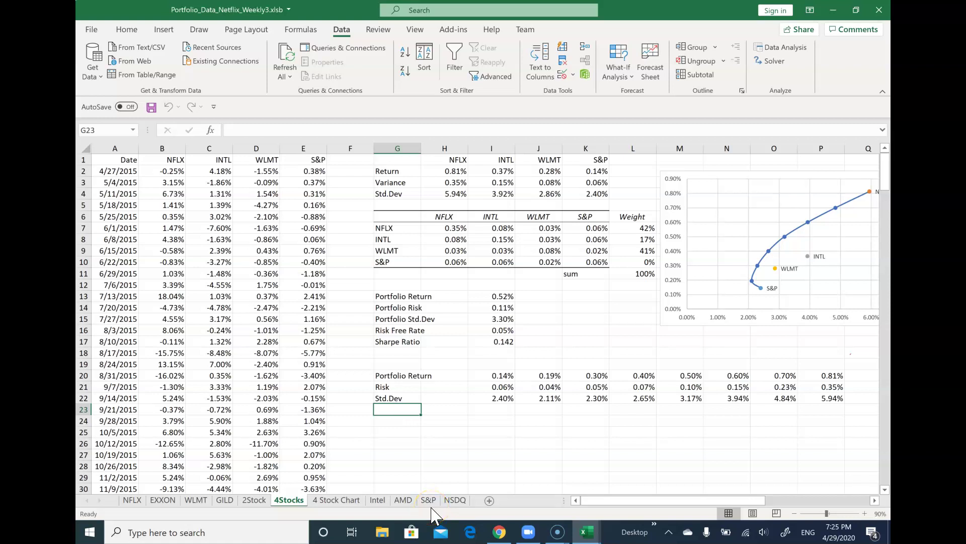
type("Risk")
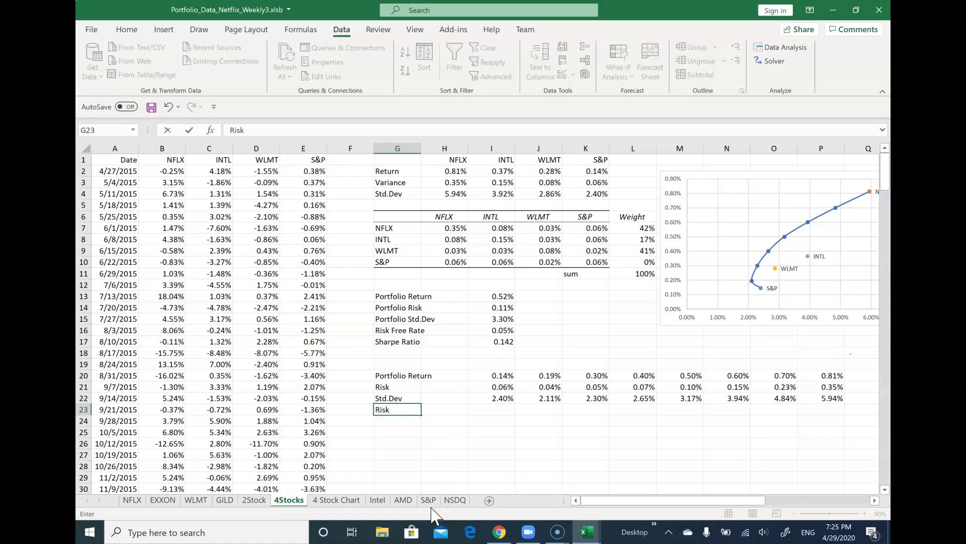
key("BackSpace")
key("BackSpace")
key("BackSpace")
type("Std.Dev of B")
key("Return")
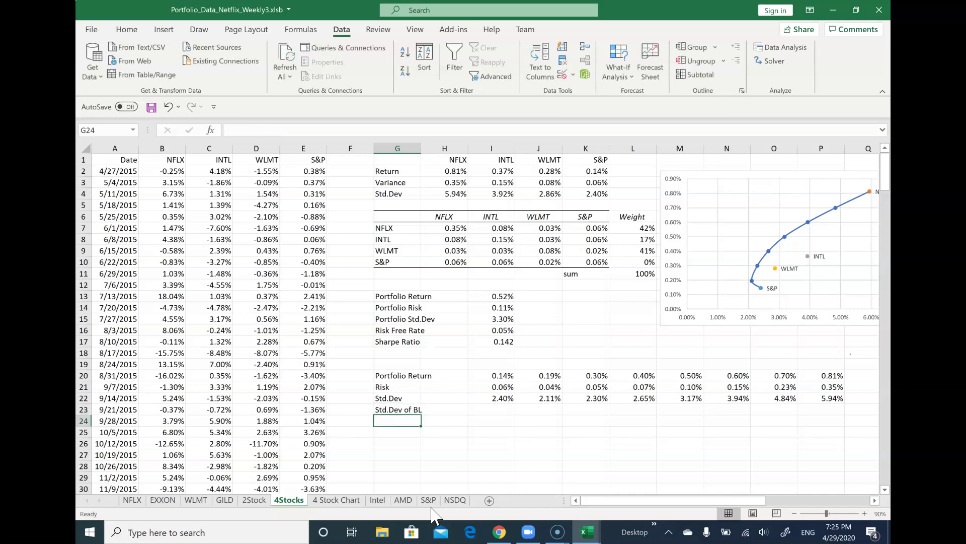
key("Up")
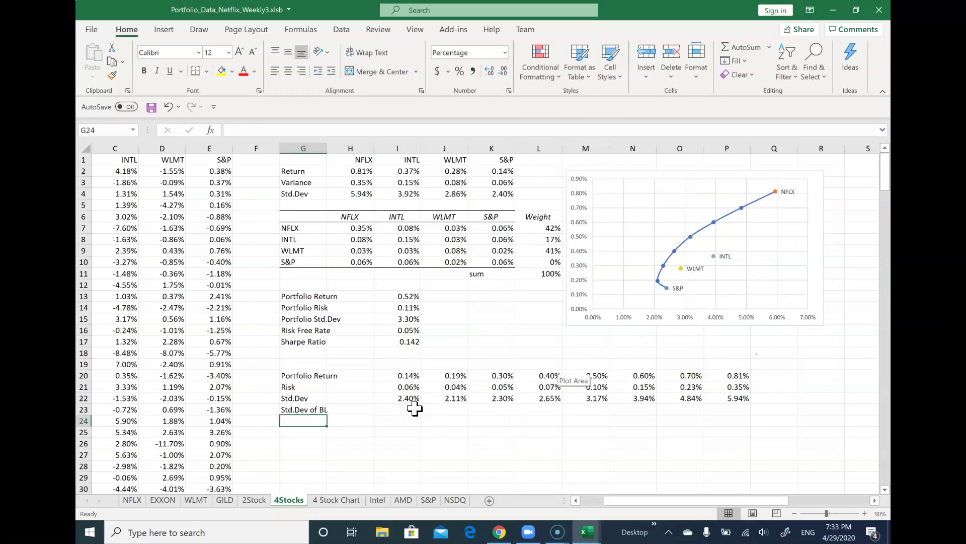
left_click(415, 408)
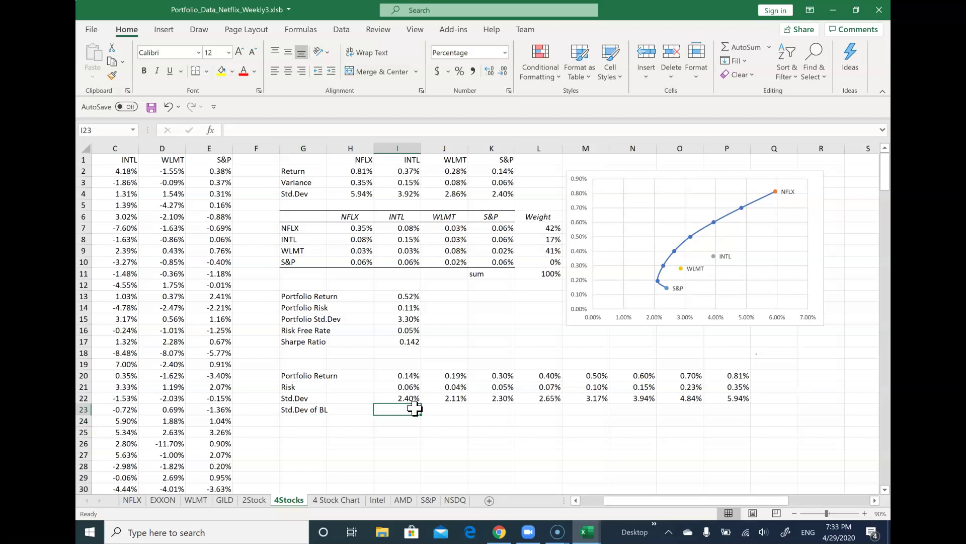
Enter 0% in I23 and the step formula =I23+0.8% in J23.
type("0")
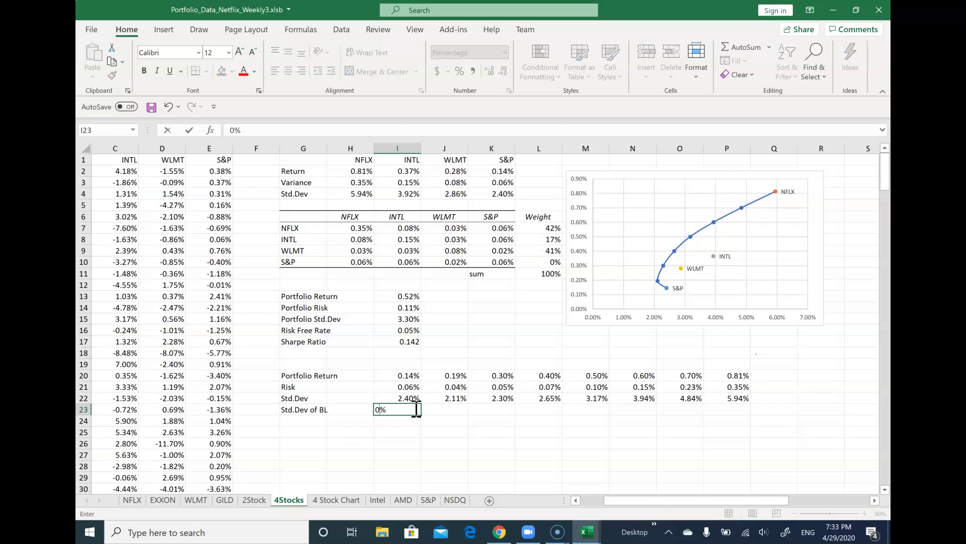
key("Return")
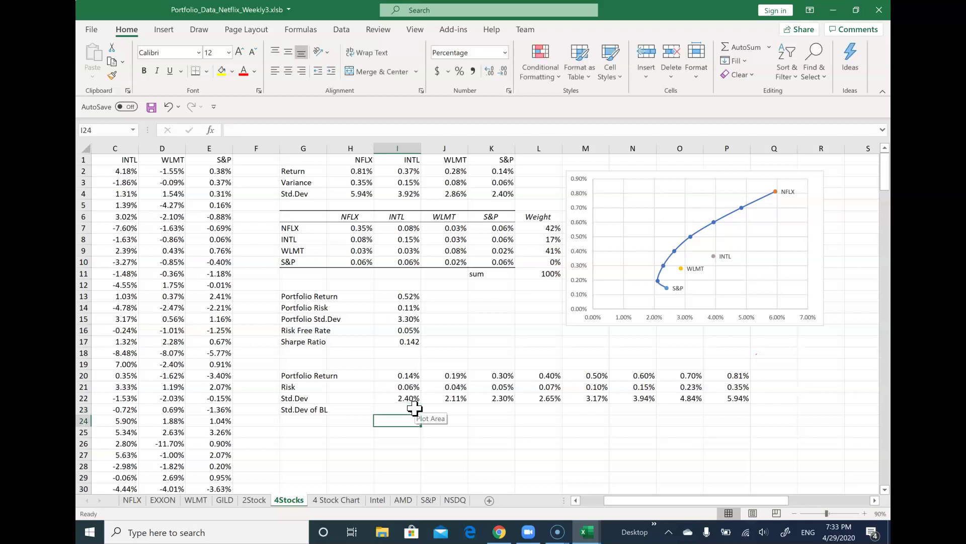
key("Up")
key("Right")
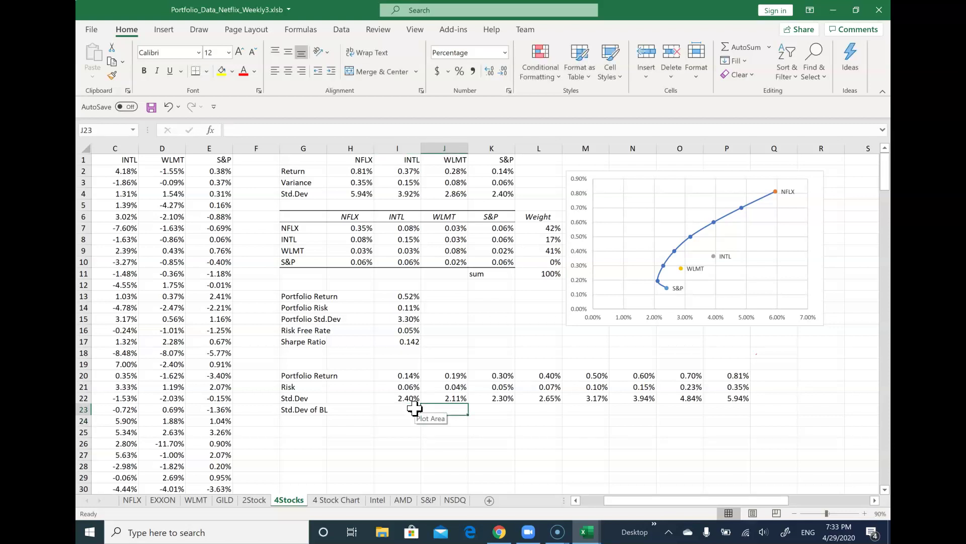
type("=")
left_click(415, 409)
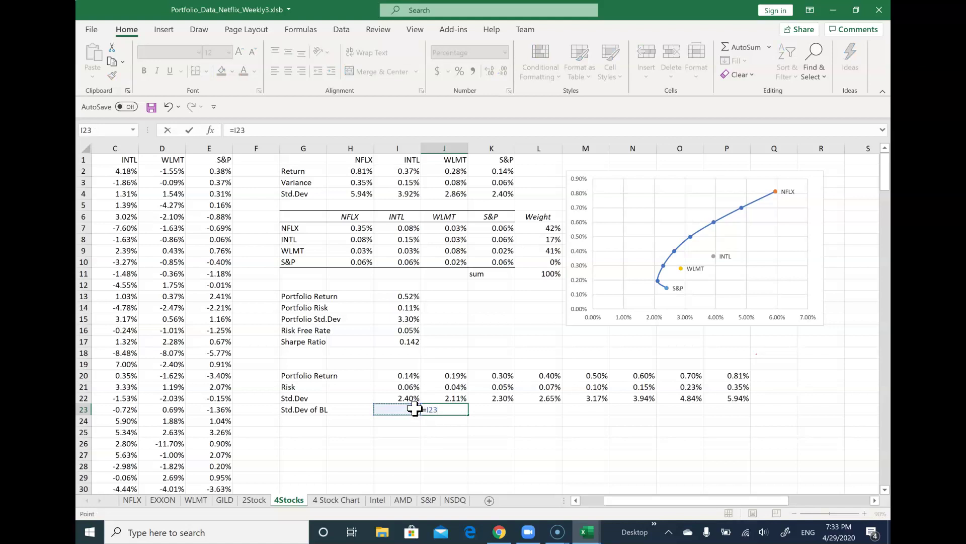
type("+0.8%")
key("Return")
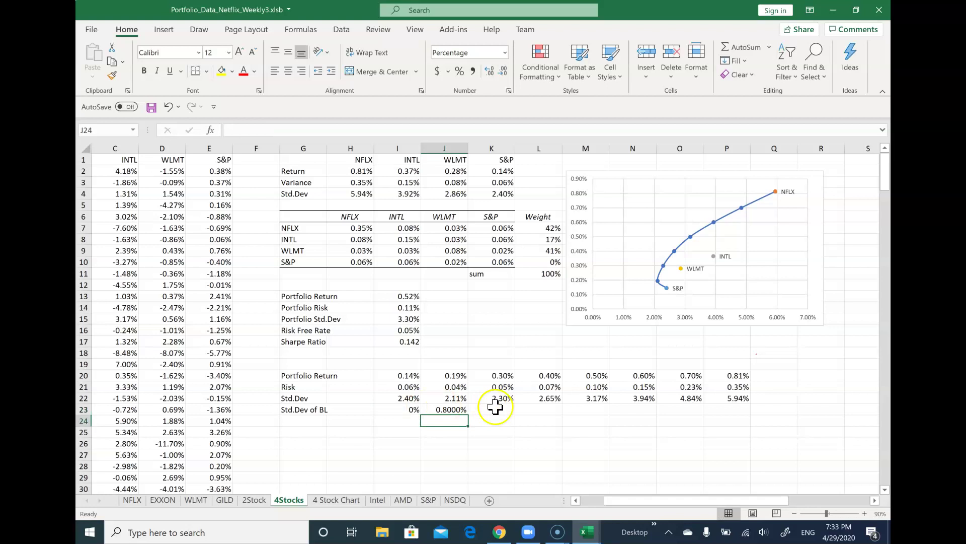
Fill the 0.8% steps across to P23 and show them to two decimals.
left_click(459, 410)
left_click_drag(467, 414, 738, 423)
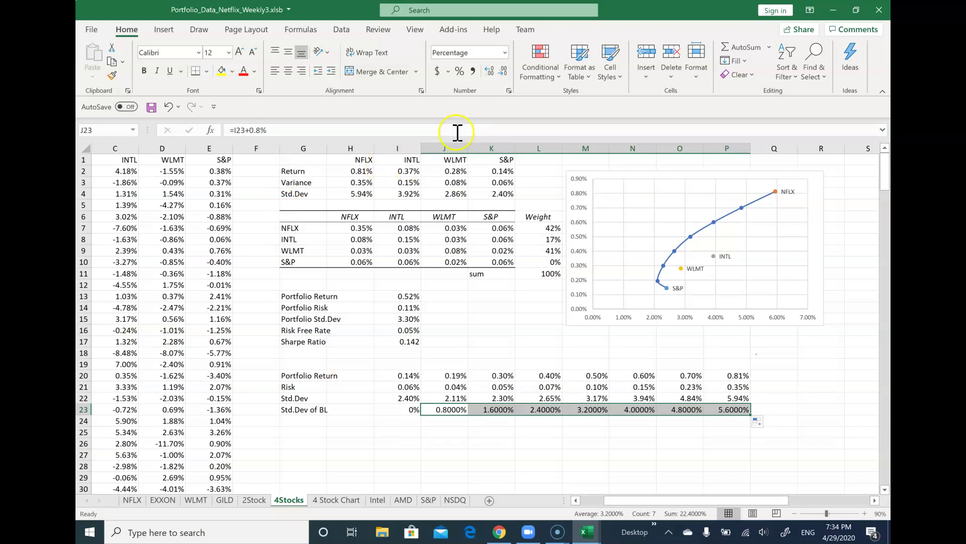
left_click(504, 70)
left_click(505, 70)
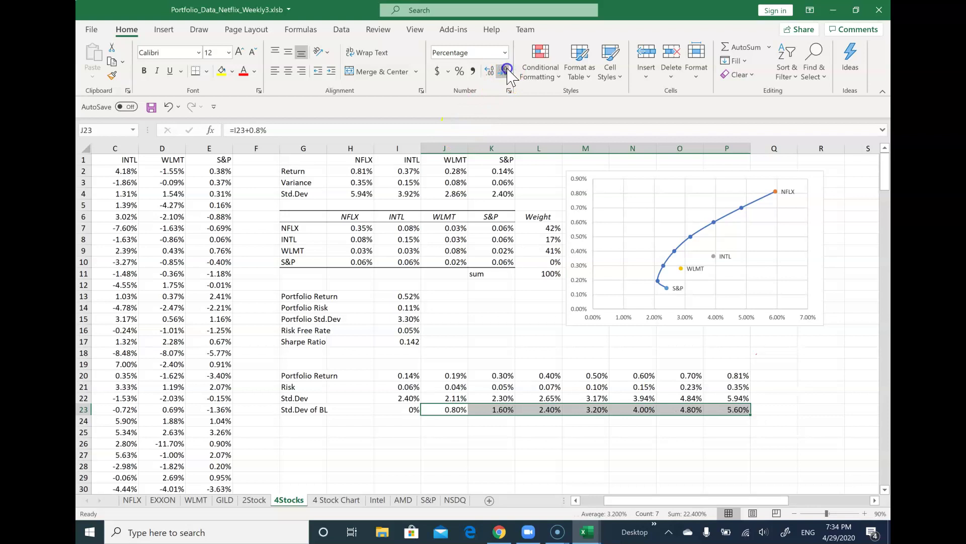
left_click(310, 420)
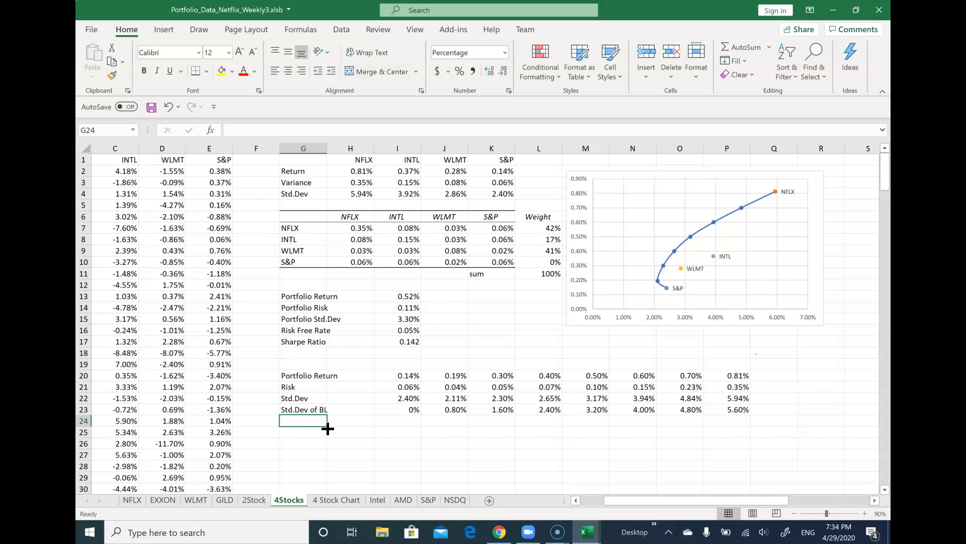
Label row 24 'BL Line' in G24.
type("BL Line")
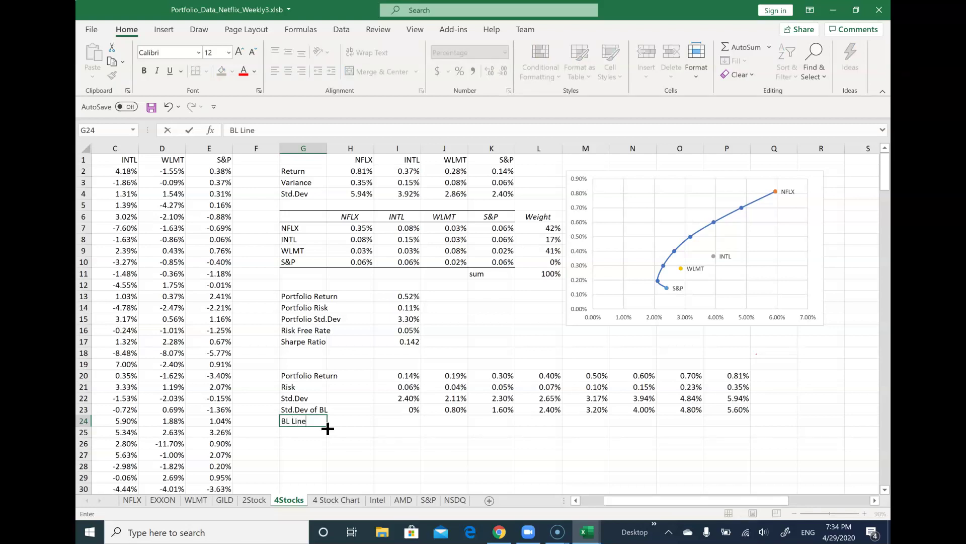
key("Return")
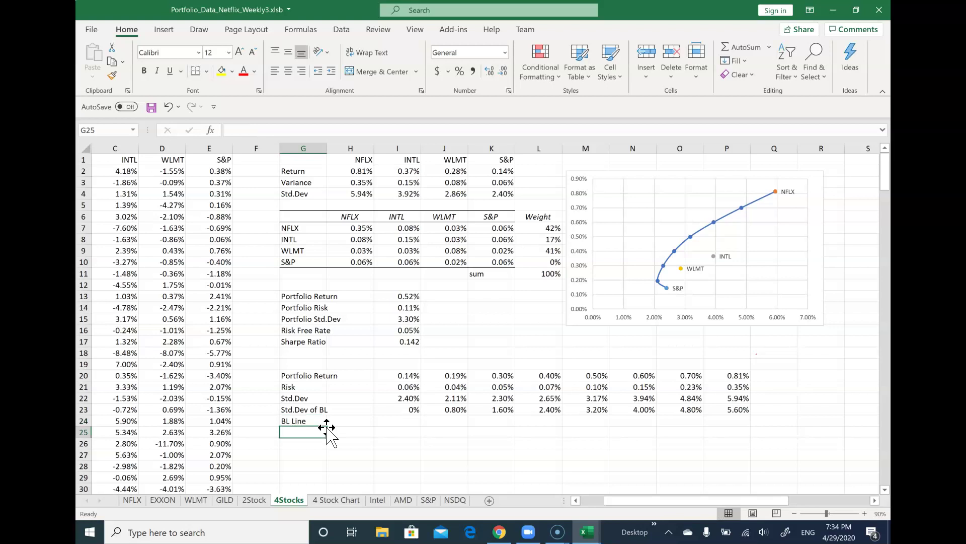
left_click(322, 423)
key("Right")
key("Right")
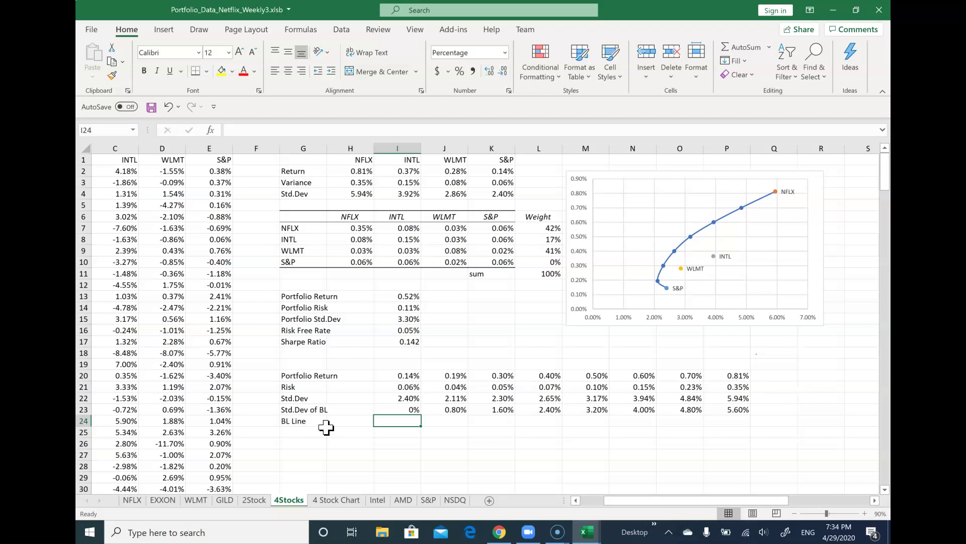
Enter =$I$16+$I$17*I23 in I24 with absolute risk-free and Sharpe references.
type("=")
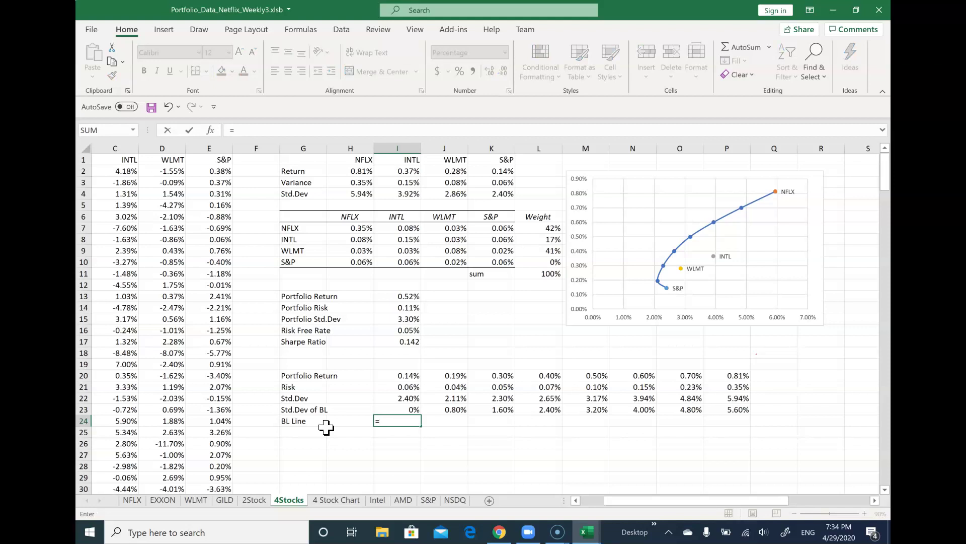
left_click(363, 399)
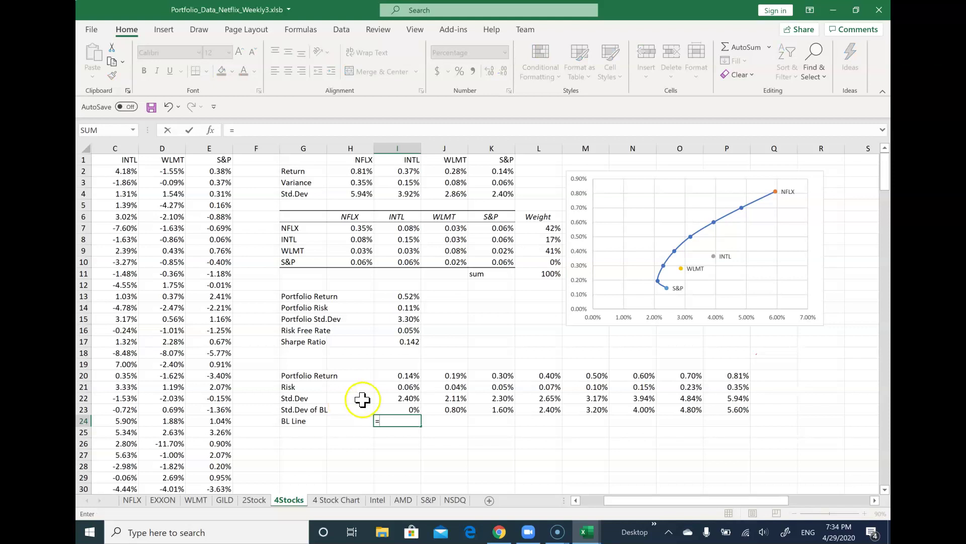
left_click(412, 331)
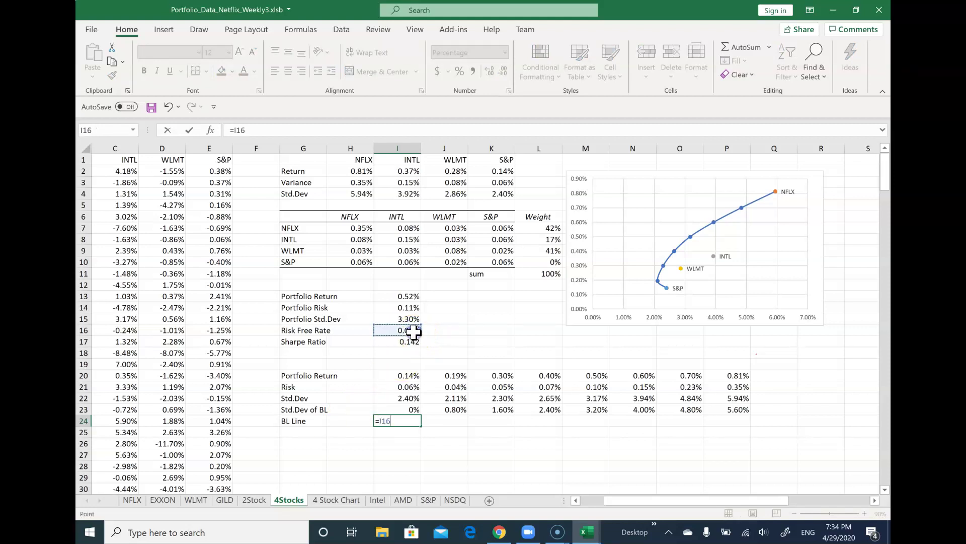
key("F4")
type("+")
left_click(412, 341)
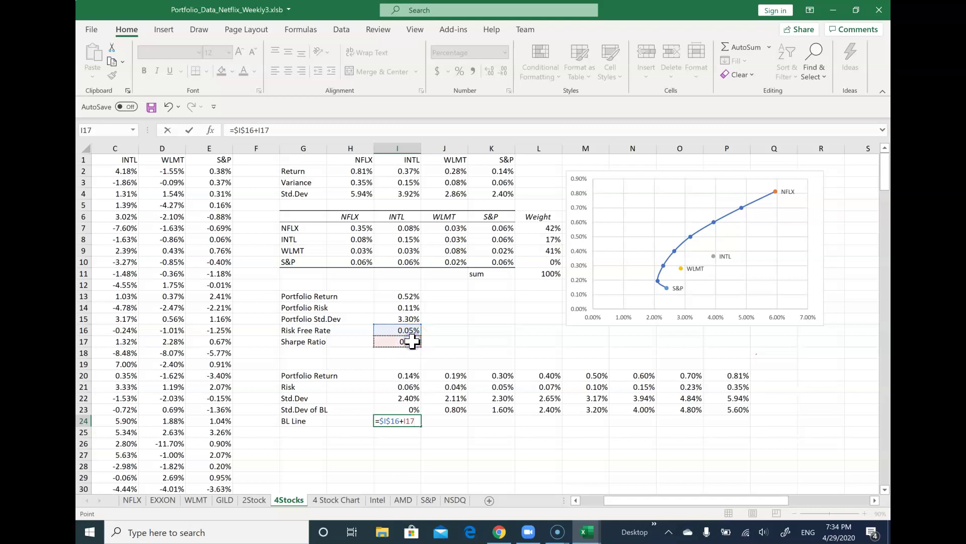
key("F4")
type("*")
left_click(411, 410)
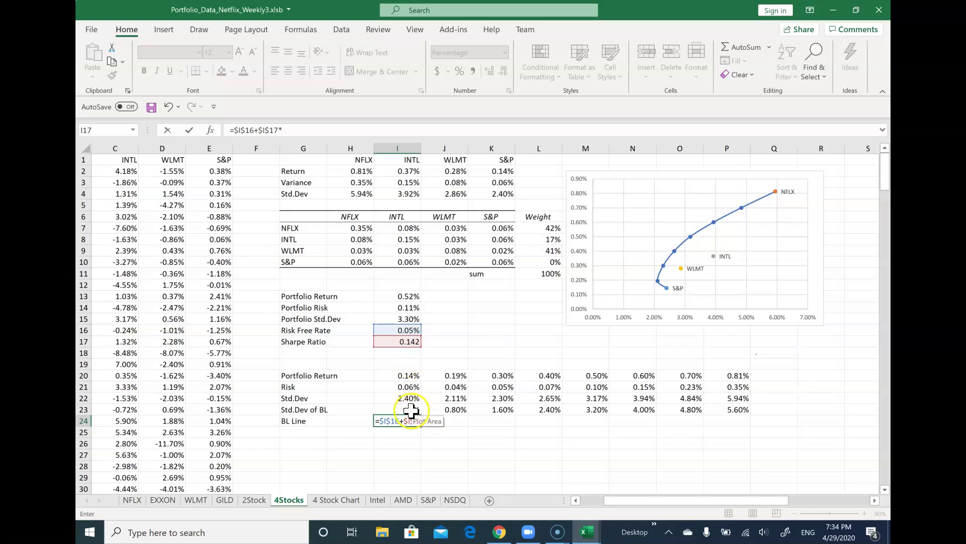
key("Return")
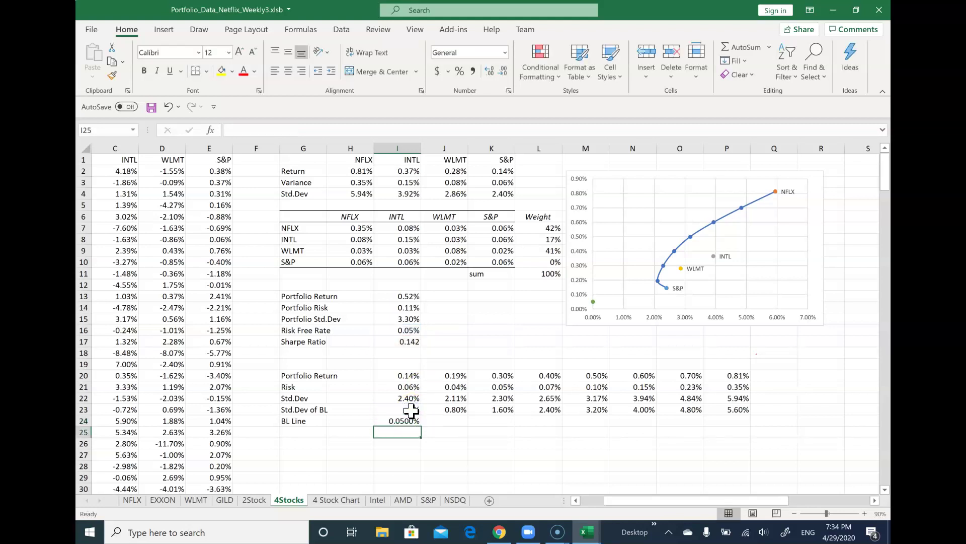
Show two decimals and fill the BL Line formula across to P24, giving 0.05% to 0.85%.
left_click(398, 421)
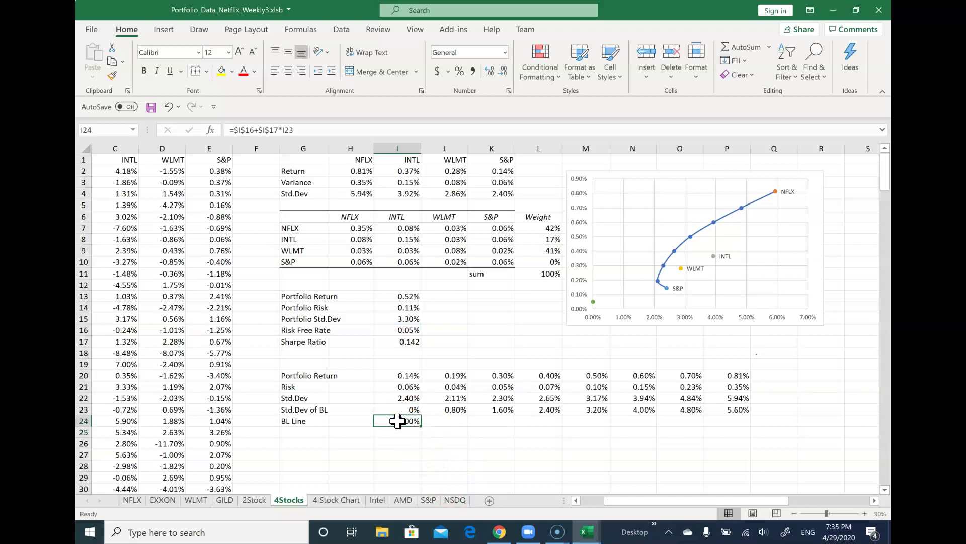
left_click(502, 71)
left_click(503, 70)
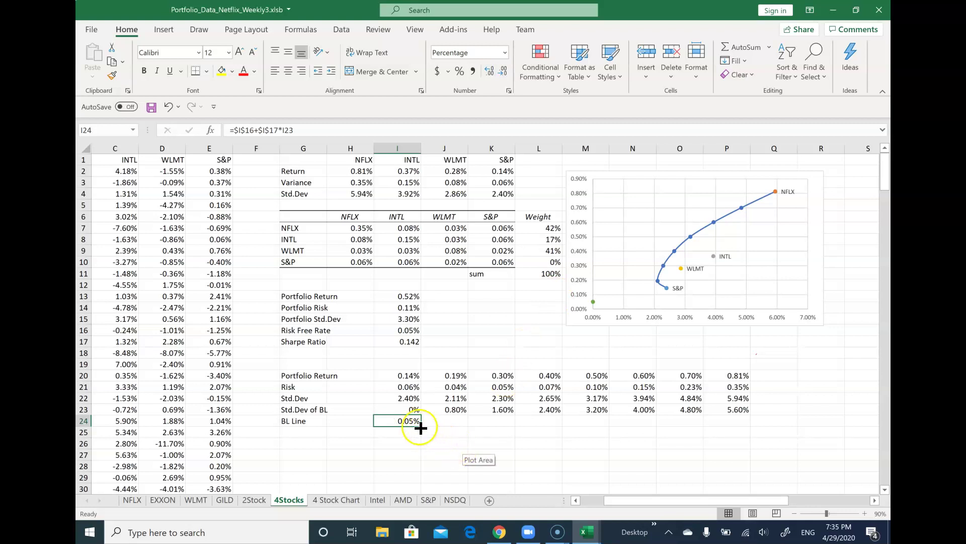
left_click_drag(421, 427, 742, 425)
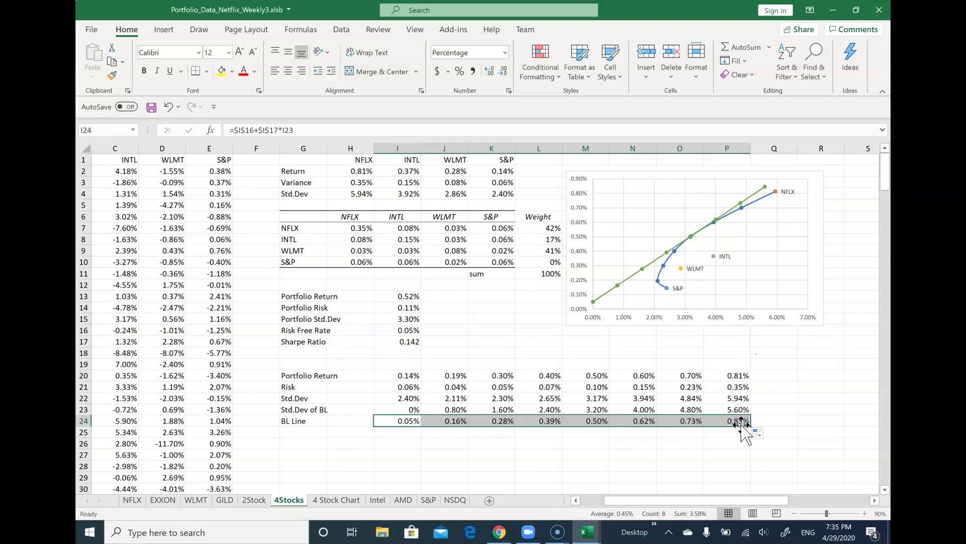
left_click(812, 446)
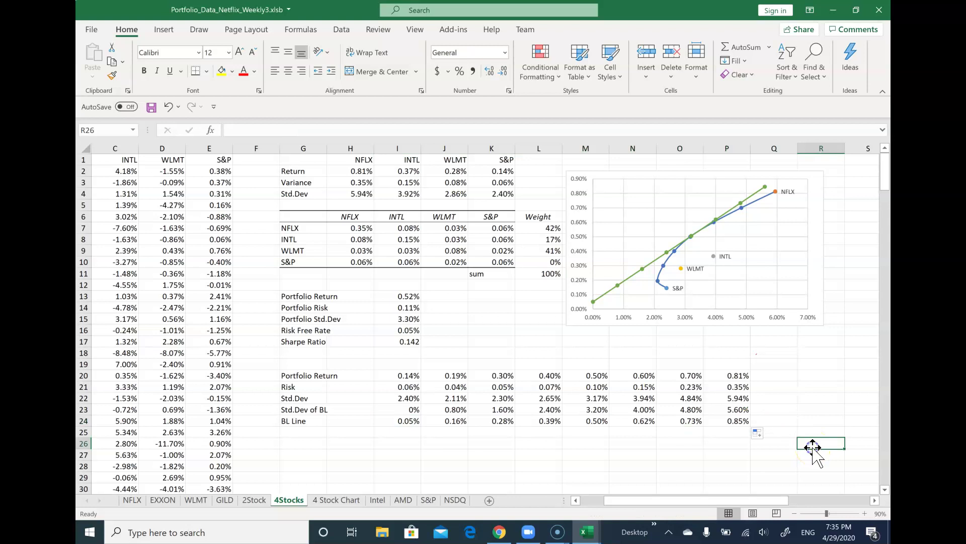
left_click(815, 251)
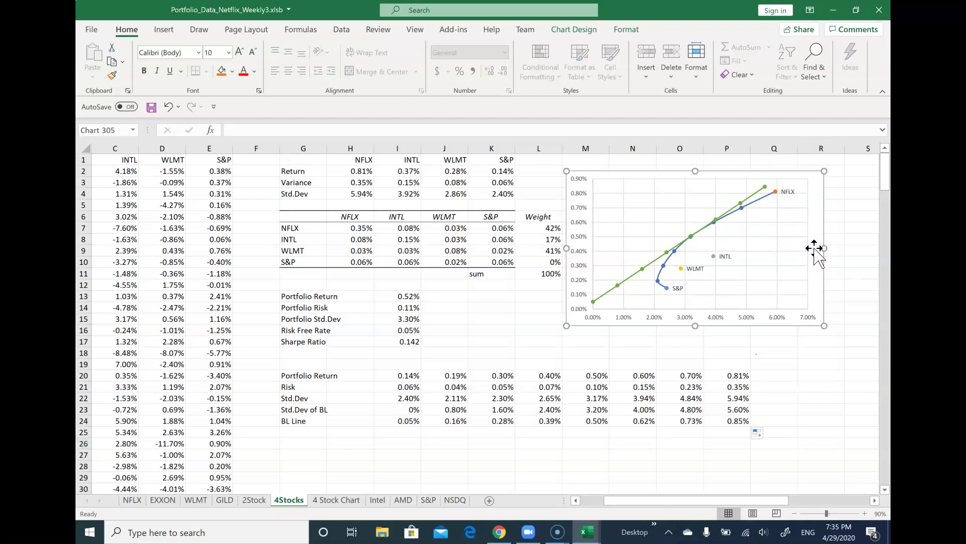
left_click(777, 273)
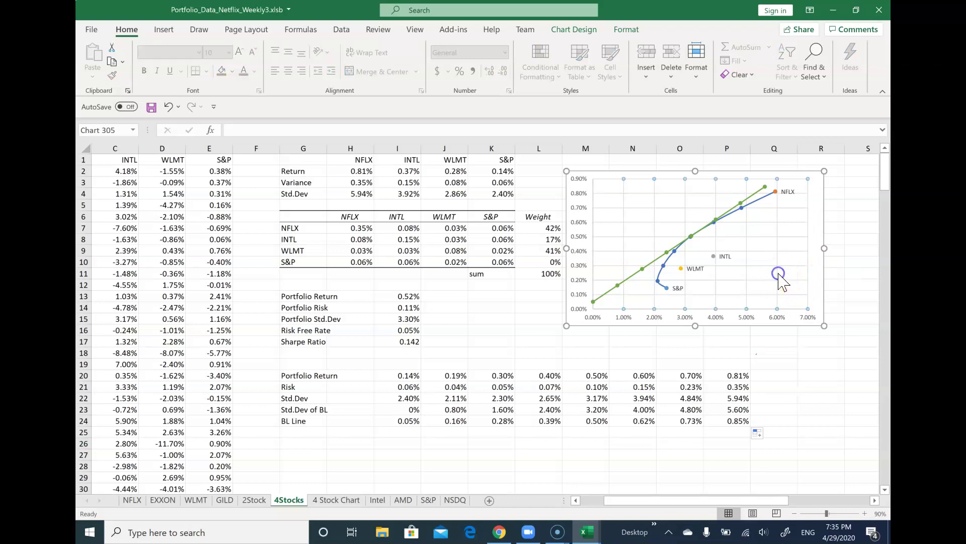
double_click(809, 297)
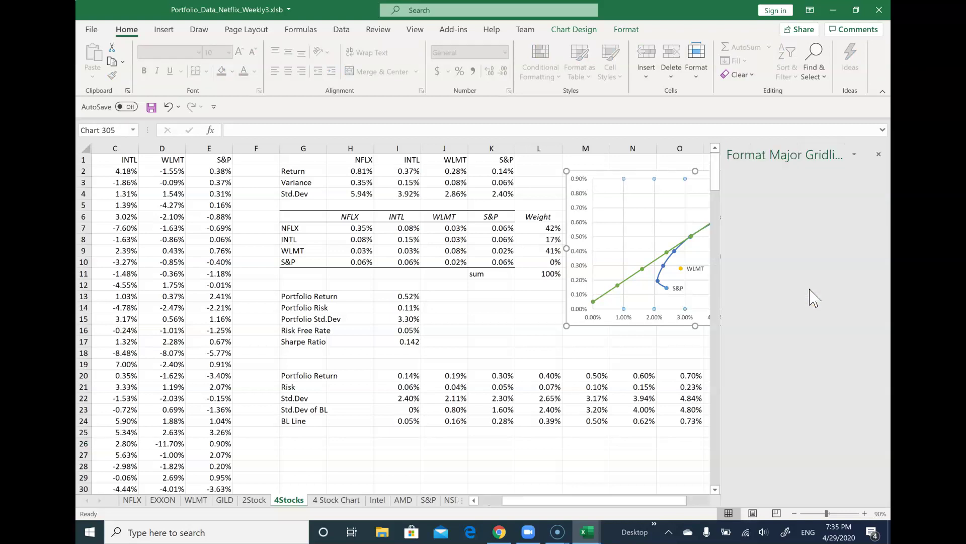
left_click(879, 154)
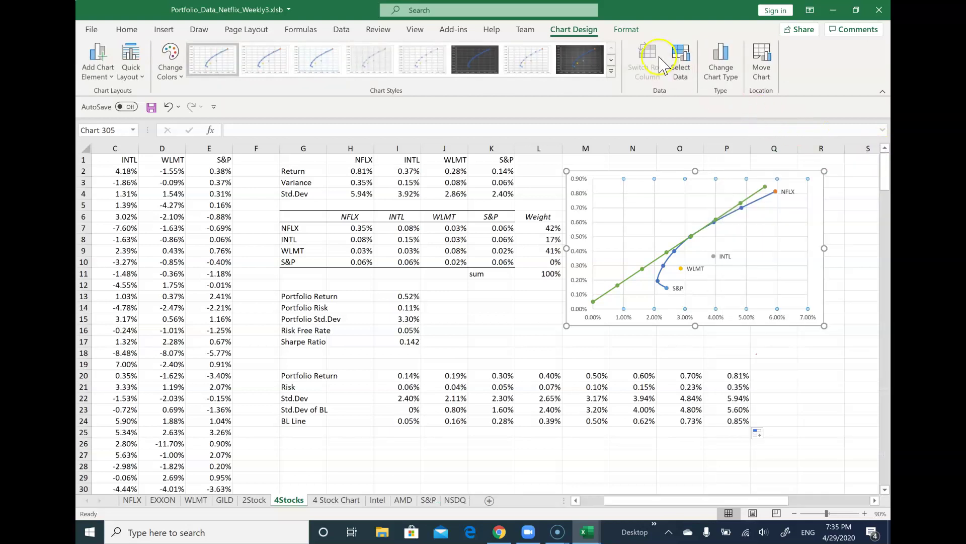
Remove the old BL line series from the chart's data source.
left_click(683, 62)
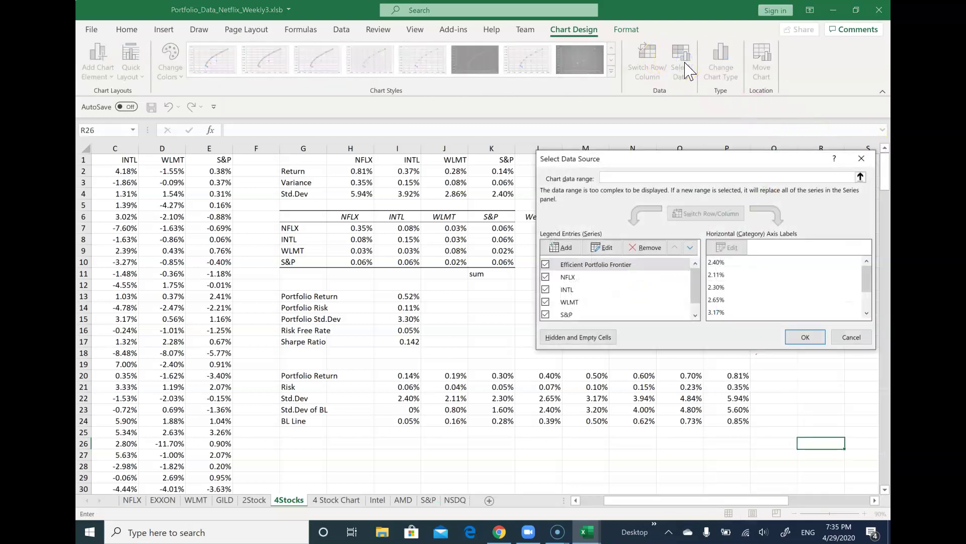
left_click(695, 306)
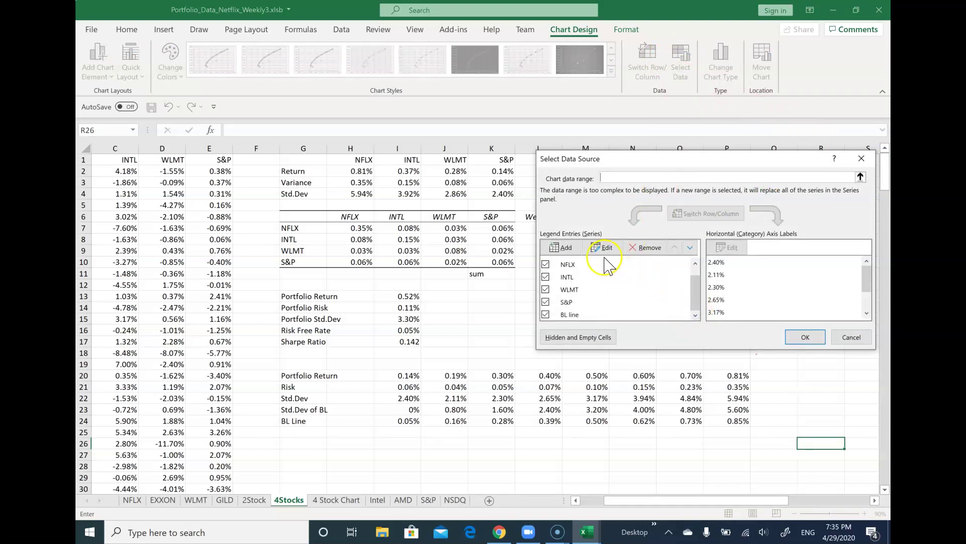
left_click(568, 315)
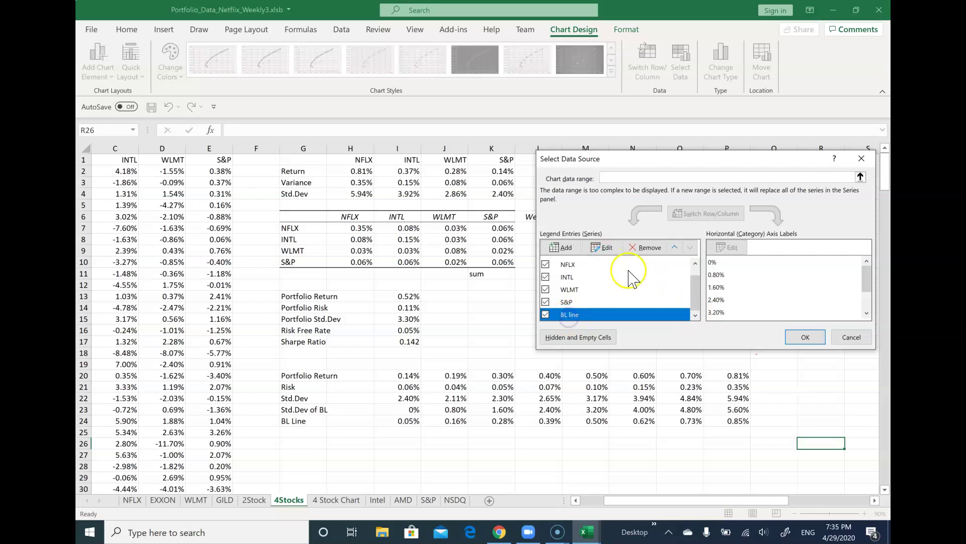
left_click(645, 248)
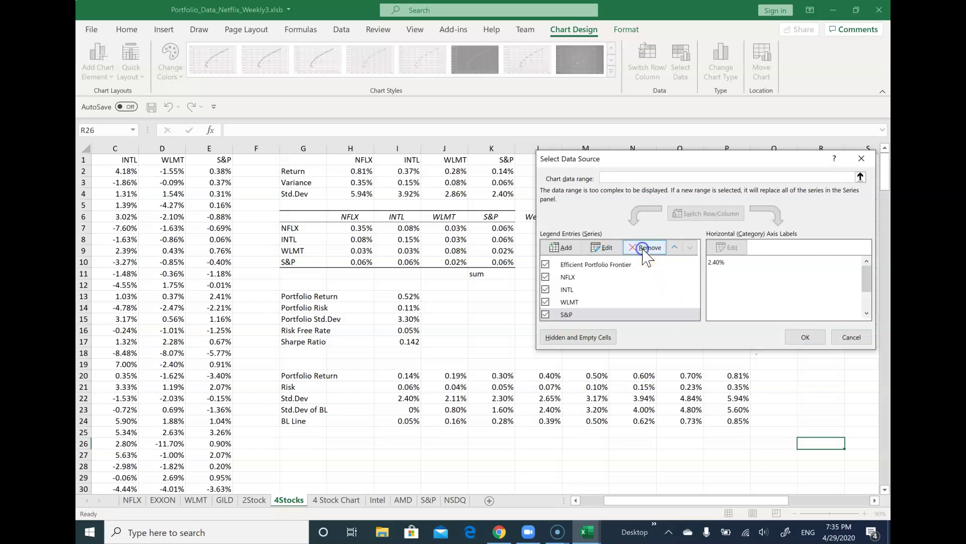
Add a 'BL Line' series with X values I23:P23 and Y values I24:P24.
left_click(562, 247)
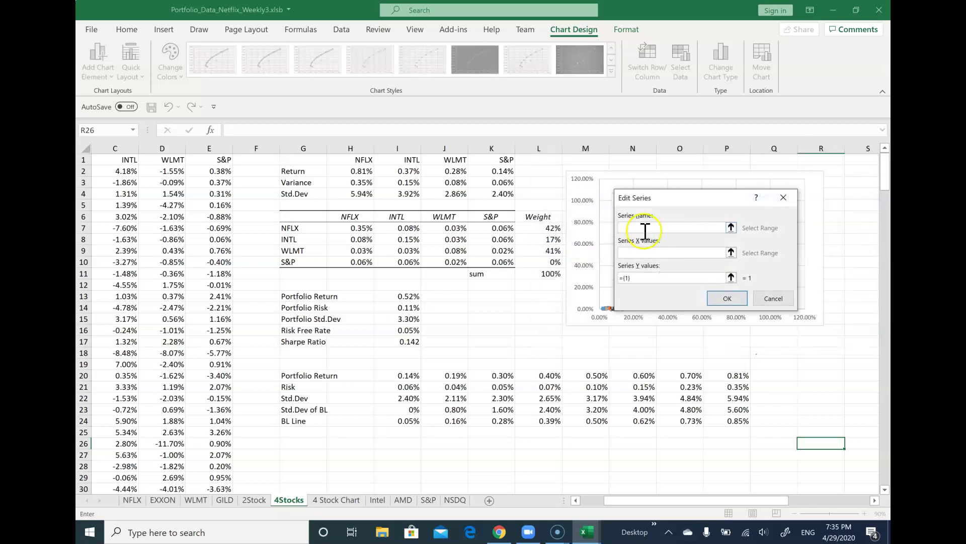
type("BL Line")
left_click(725, 254)
left_click(730, 253)
left_click_drag(383, 409, 739, 414)
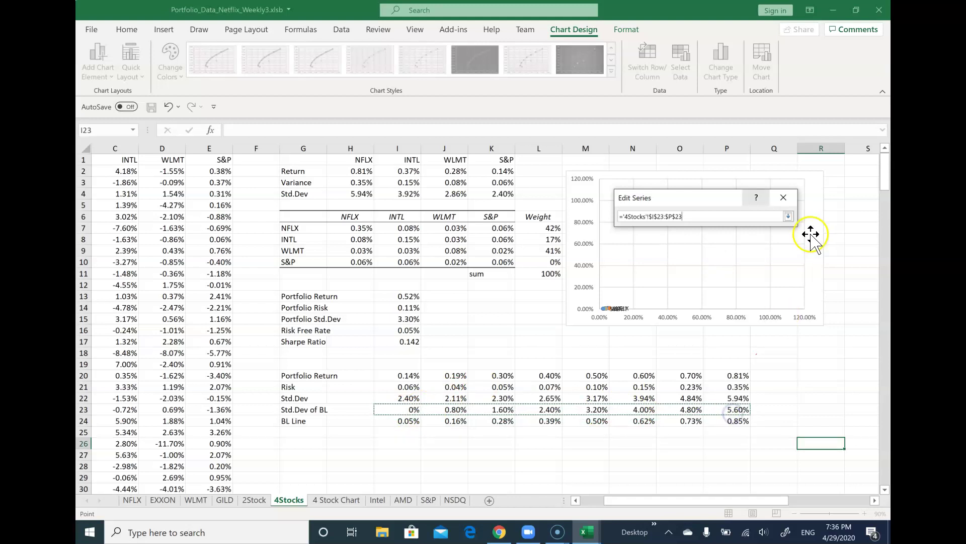
left_click(788, 216)
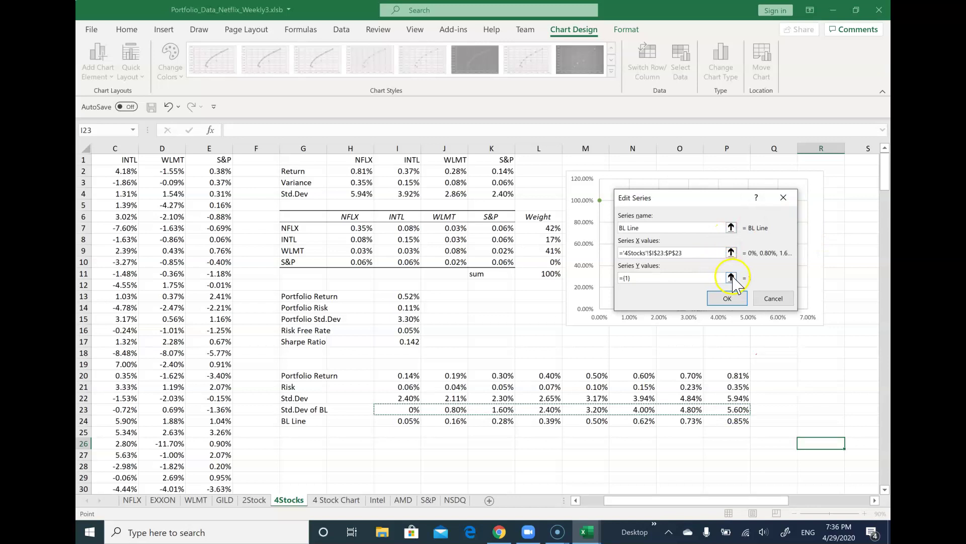
left_click(731, 277)
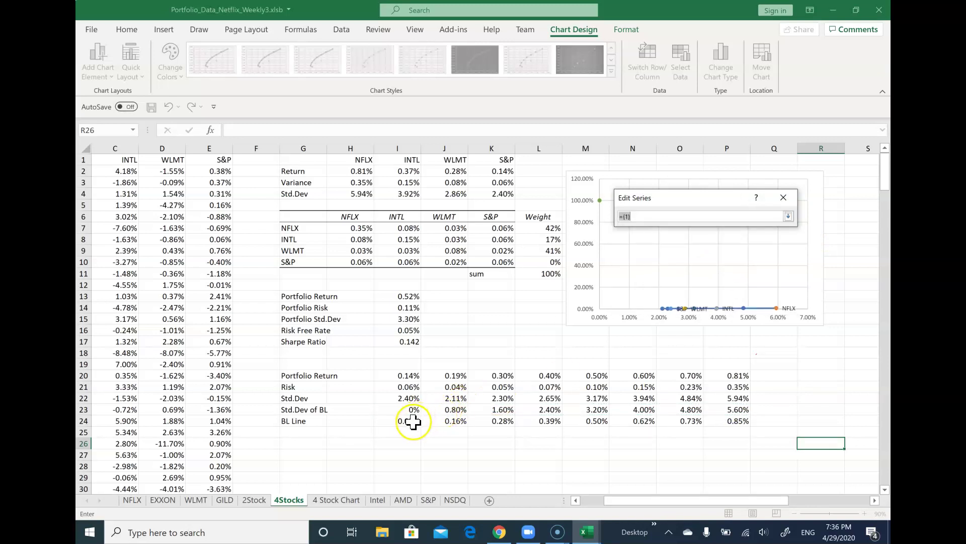
left_click_drag(413, 422, 729, 422)
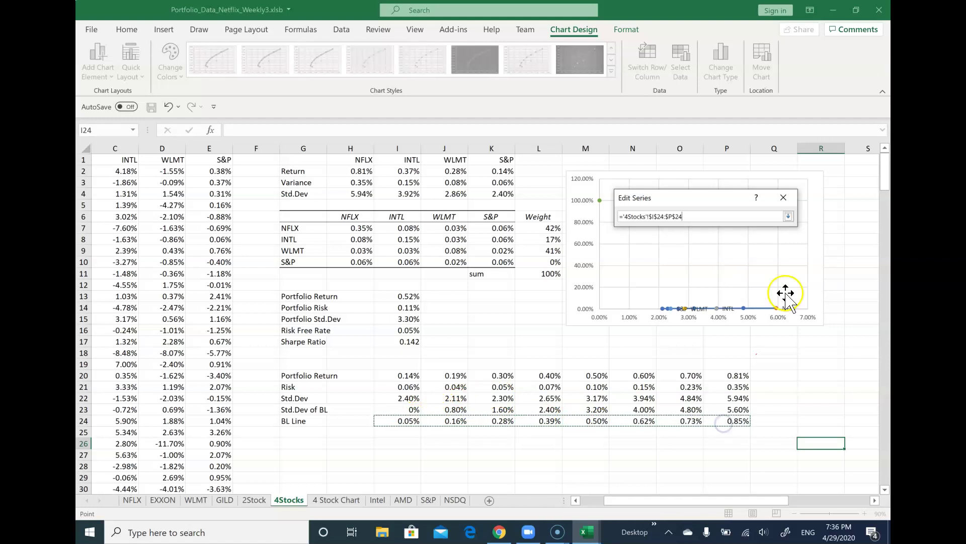
left_click(788, 216)
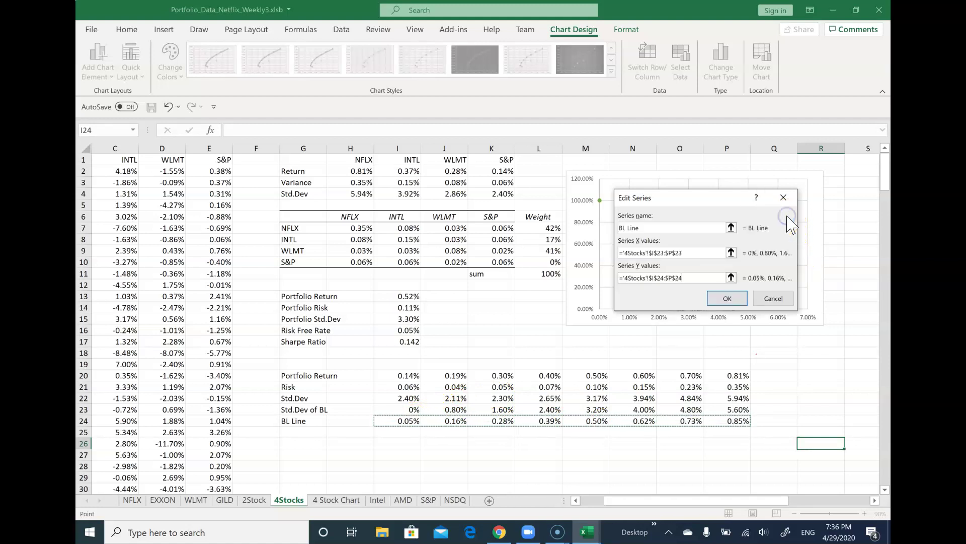
left_click(724, 298)
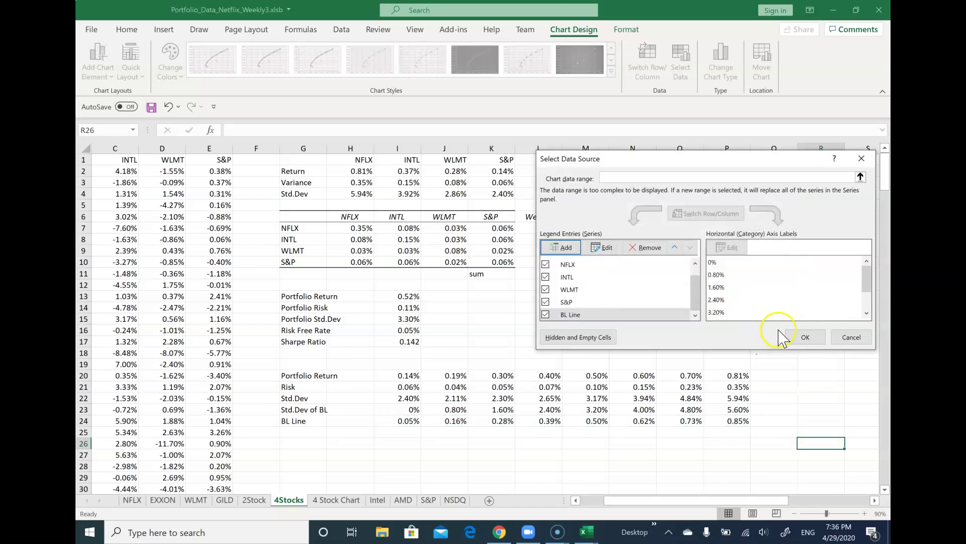
left_click(821, 340)
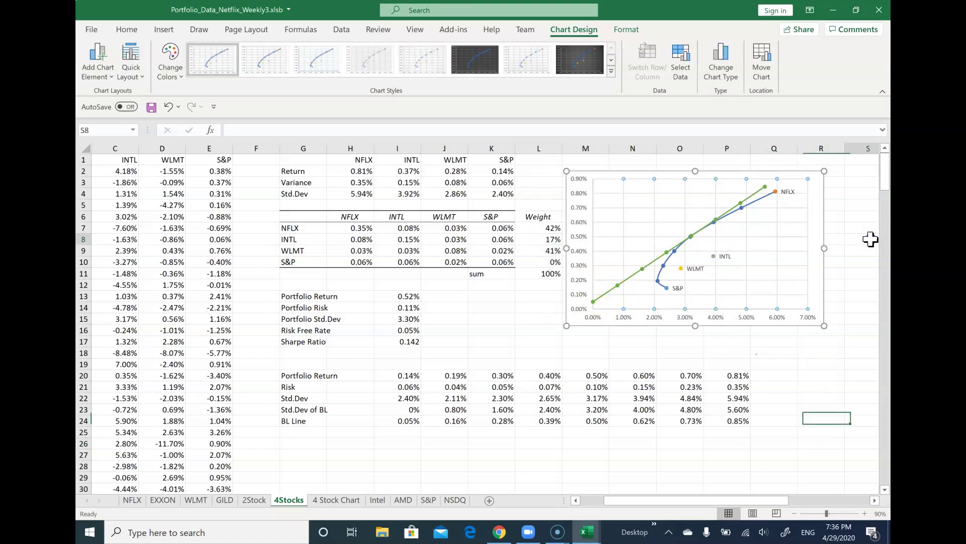
left_click(871, 240)
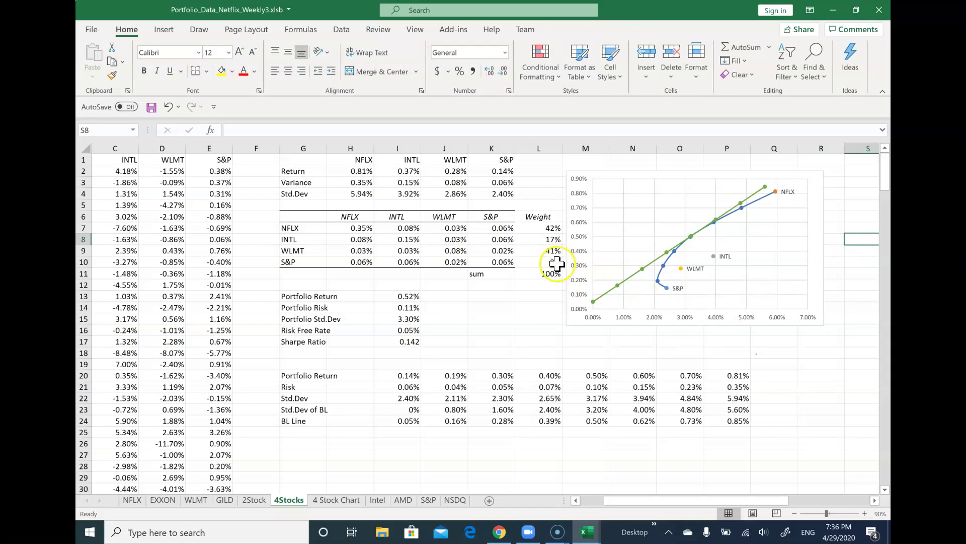
left_click(537, 227)
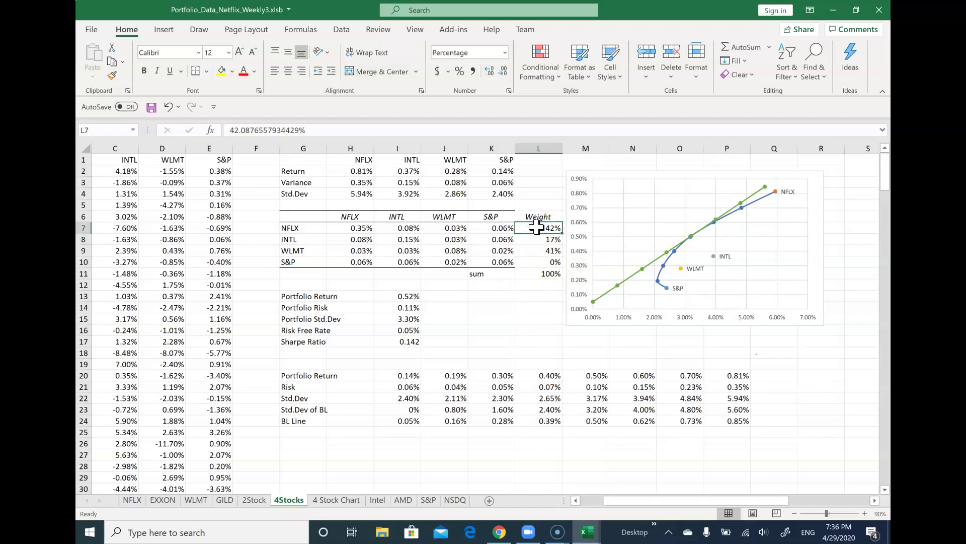
key("Down")
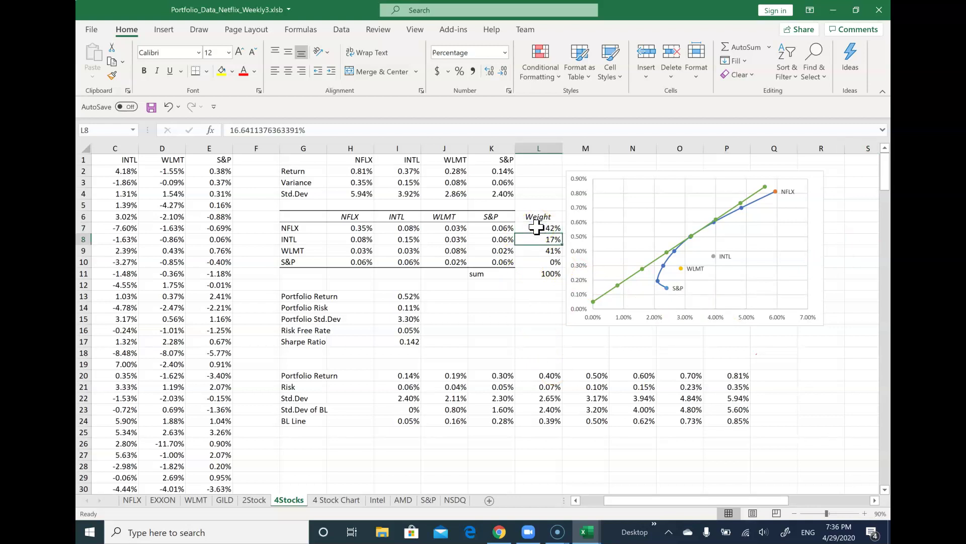
key("Down")
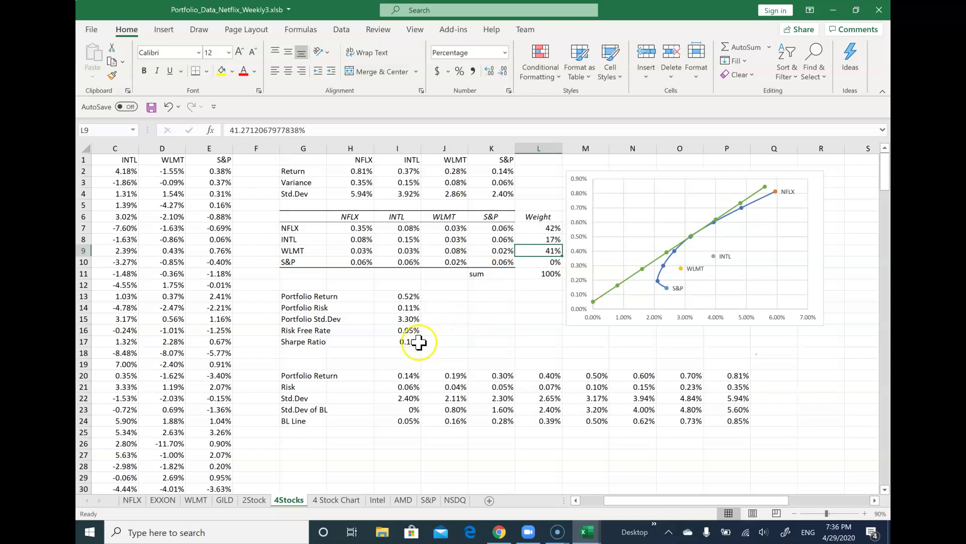
left_click(392, 342)
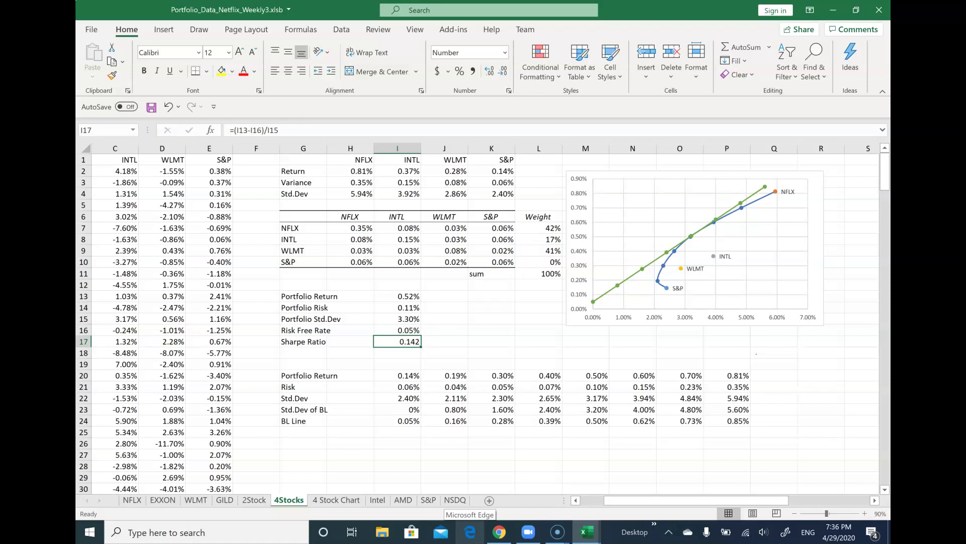
left_click(401, 410)
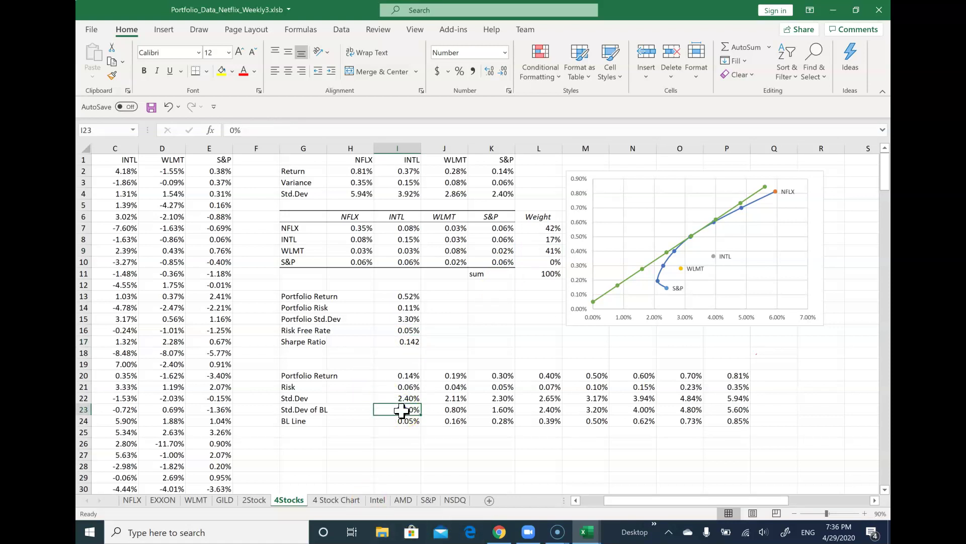
key("Right")
key("Right")
key("Right")
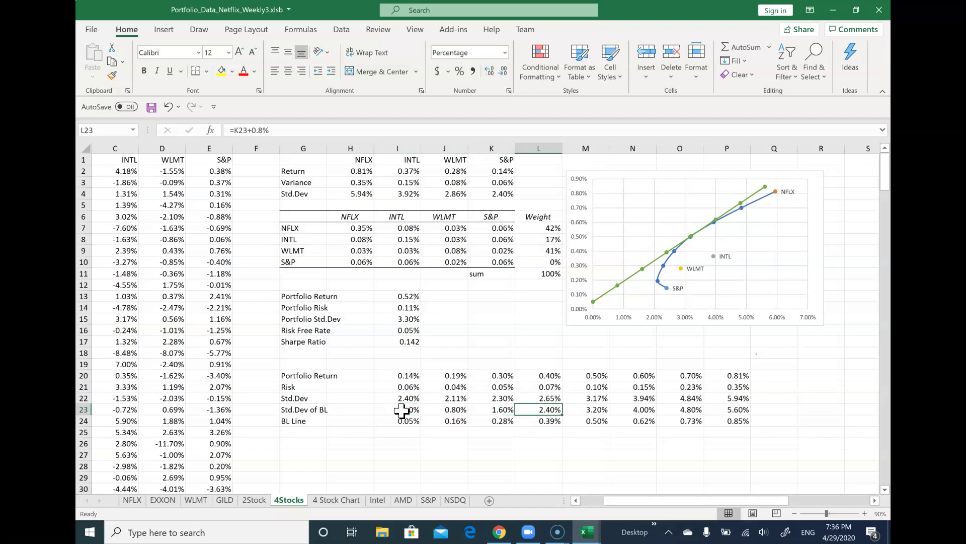
key("Right")
key("Right")
key("Right")
key("Right")
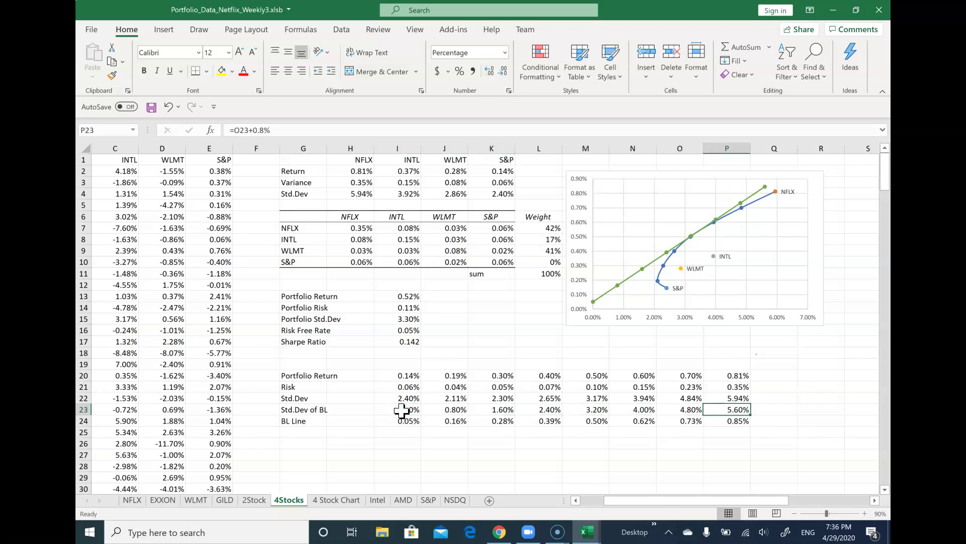
key("Down")
key("Left")
key("Left")
key("Left")
key("Left")
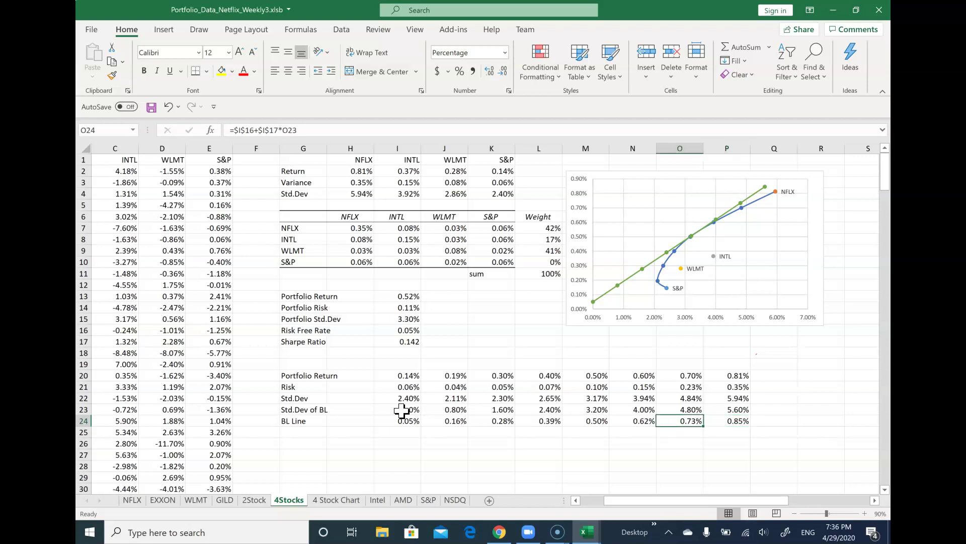
key("Left")
key("Left")
key("Left")
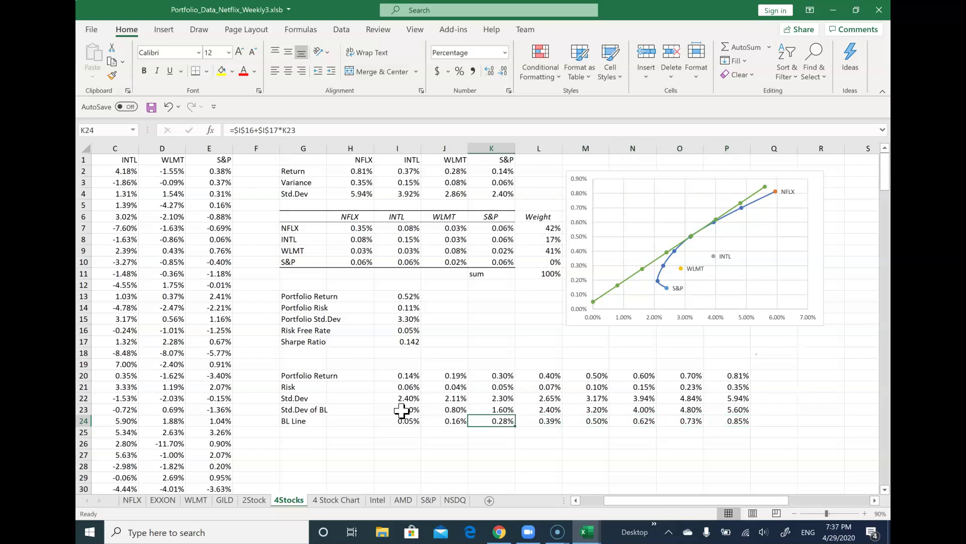